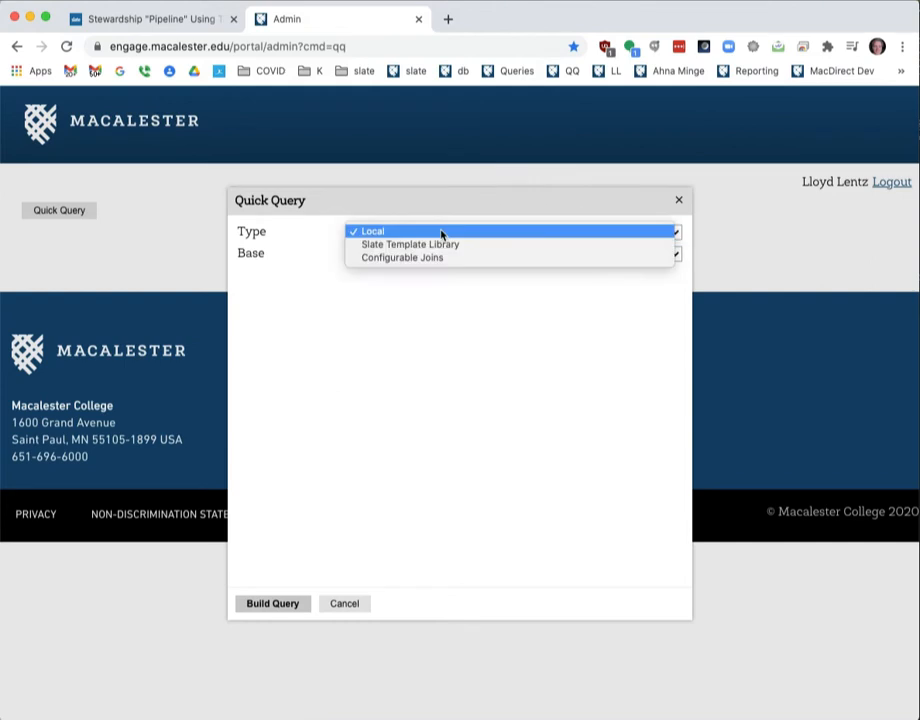
- Build a quick query of type Configurable Joins with category Related and base Project Task
{"action": "key", "text": "Down"}
{"action": "key", "text": "Down"}
{"action": "key", "text": "Return"}
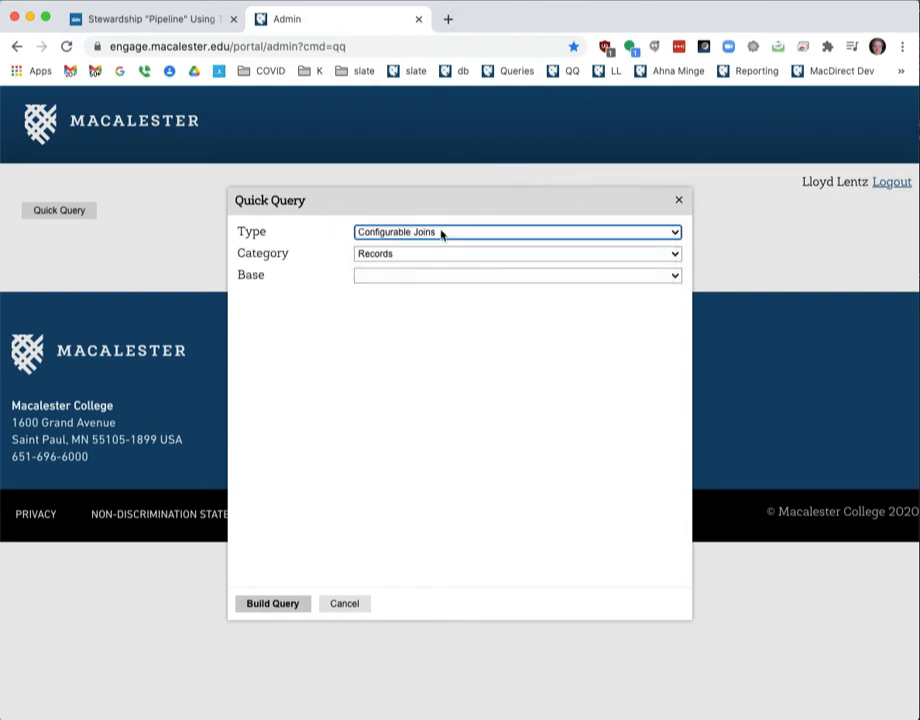
{"action": "key", "text": "Tab"}
{"action": "key", "text": "r"}
{"action": "key", "text": "Tab"}
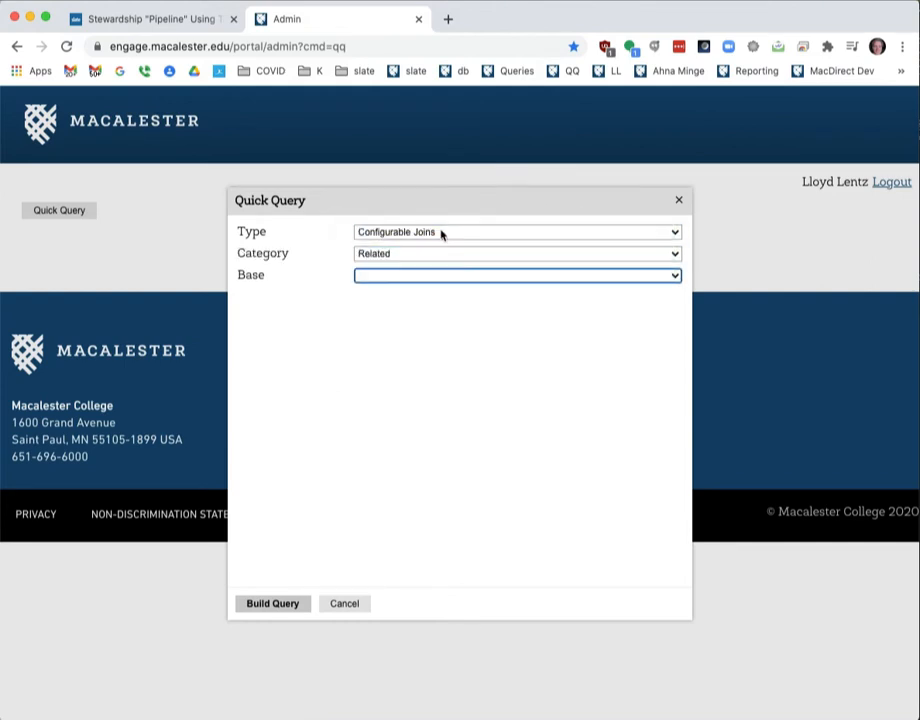
{"action": "key", "text": "p"}
{"action": "key", "text": "space"}
{"action": "key", "text": "Down"}
{"action": "key", "text": "Down"}
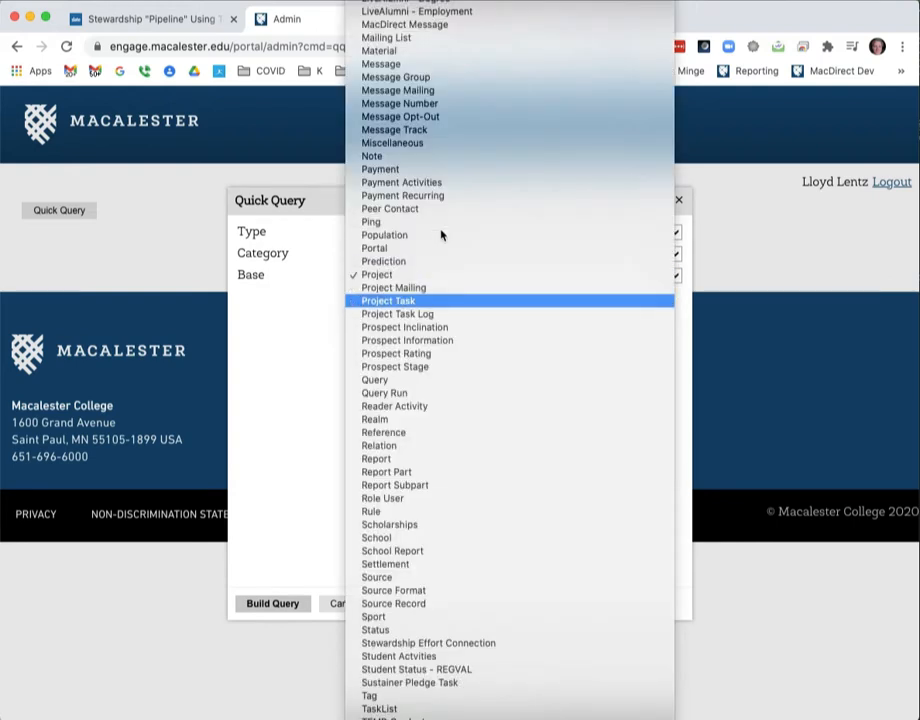
{"action": "key", "text": "Return"}
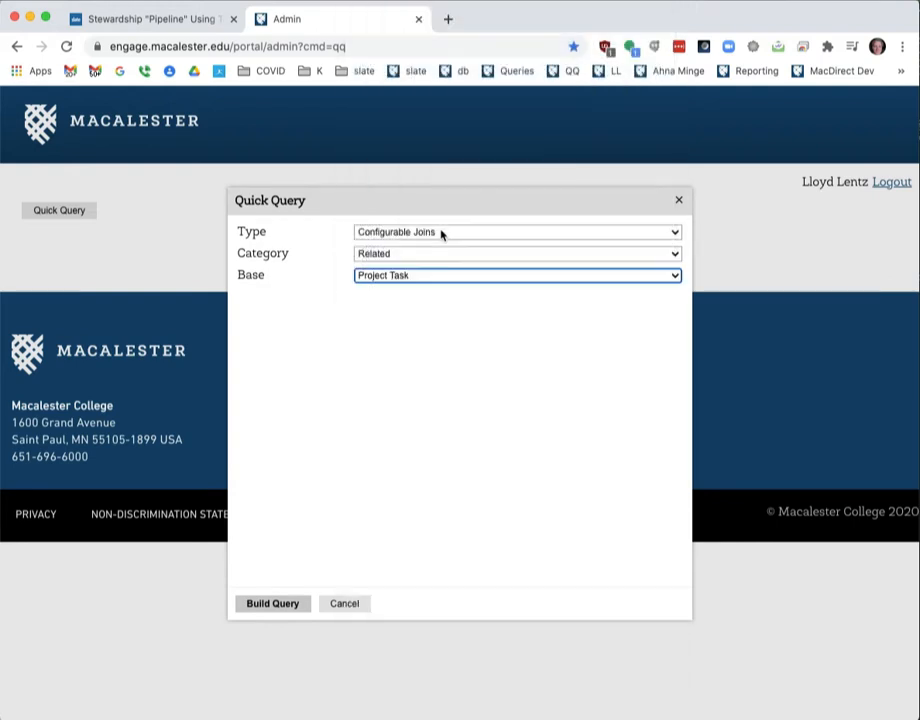
{"action": "left_click", "coordinate": [275, 603]}
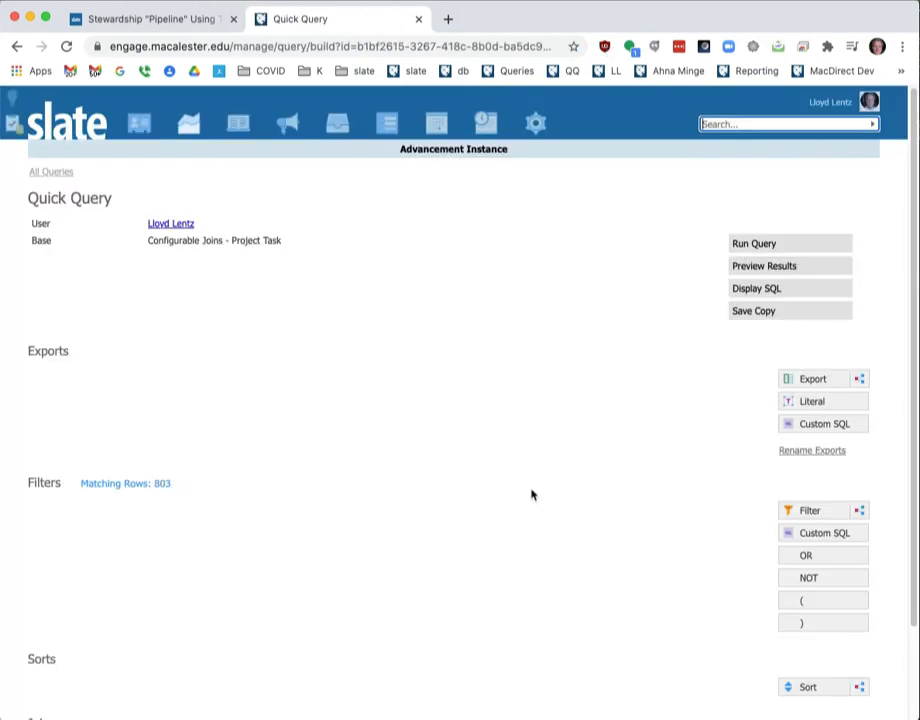
- Add a filter on the project's Name through the Project Task / Project join, set to IN General Tasks
{"action": "left_click", "coordinate": [796, 510]}
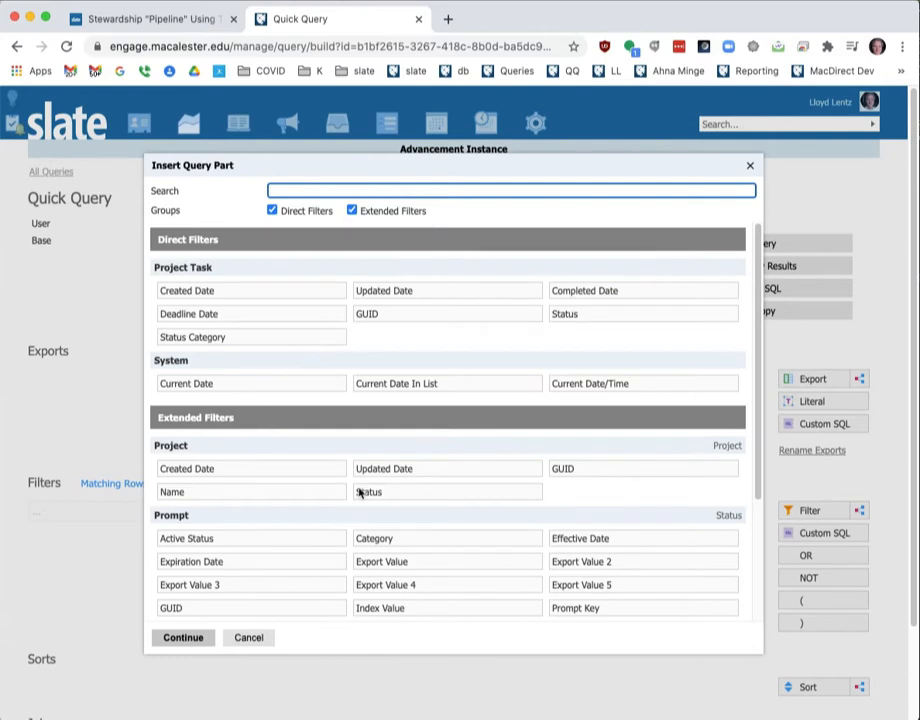
{"action": "left_click", "coordinate": [290, 495]}
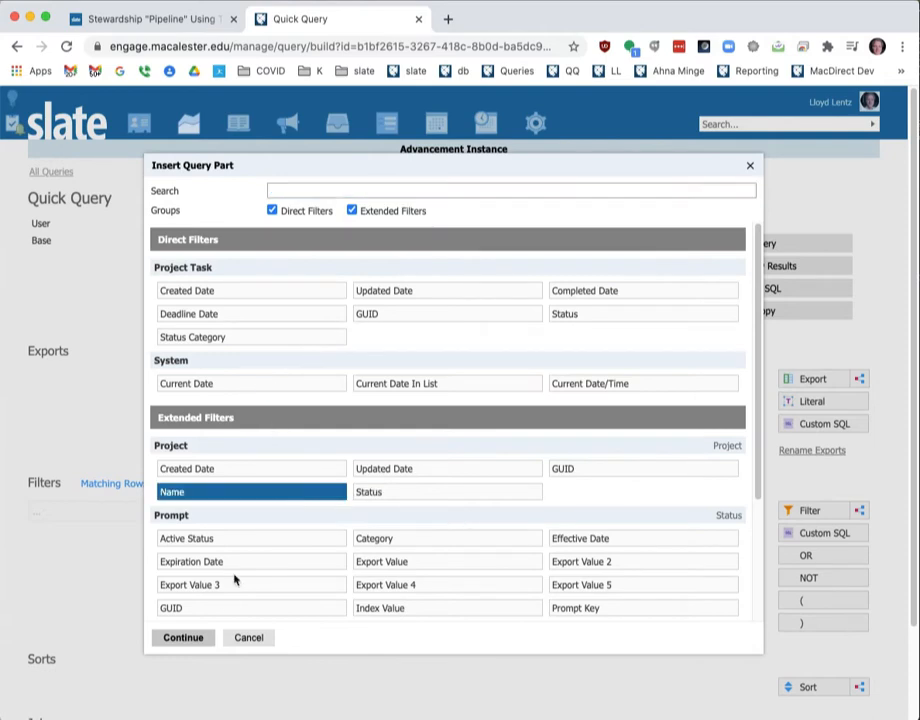
{"action": "left_click", "coordinate": [185, 638]}
{"action": "left_click", "coordinate": [447, 238]}
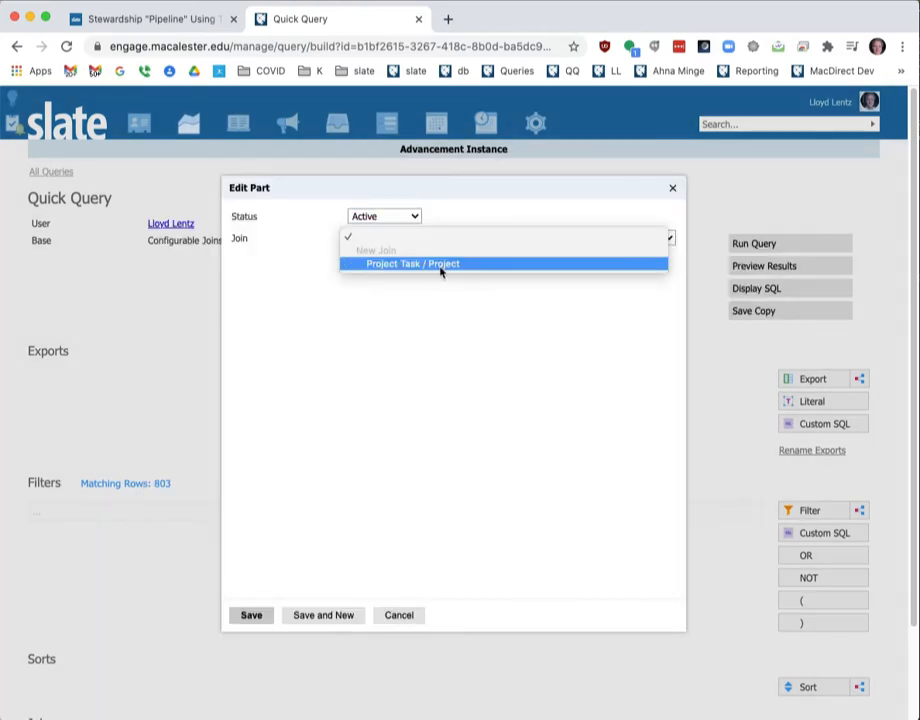
{"action": "left_click", "coordinate": [437, 265]}
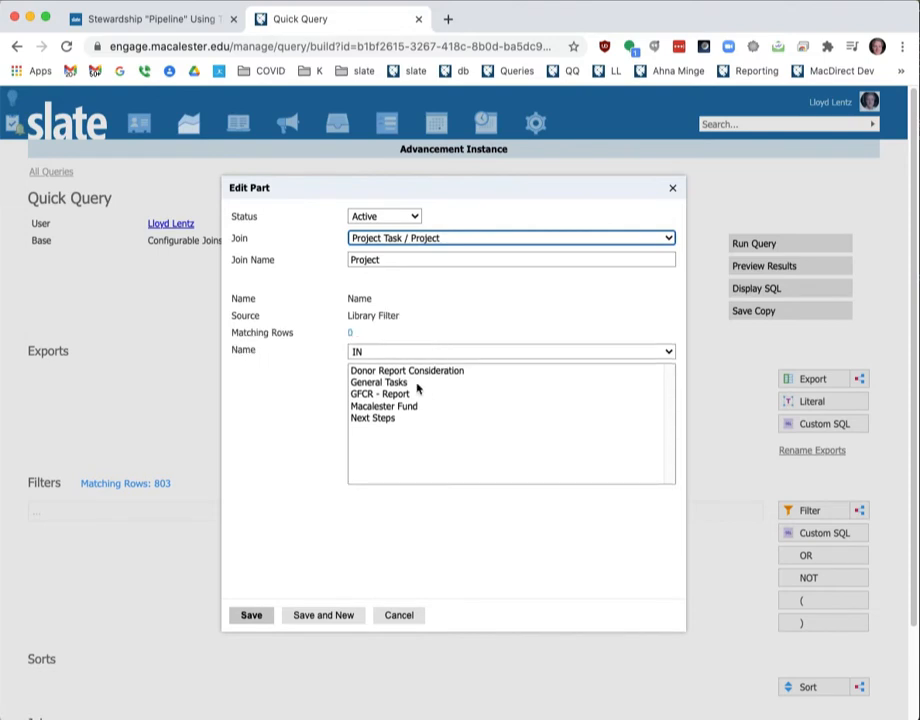
{"action": "left_click", "coordinate": [417, 384]}
{"action": "left_click", "coordinate": [252, 617]}
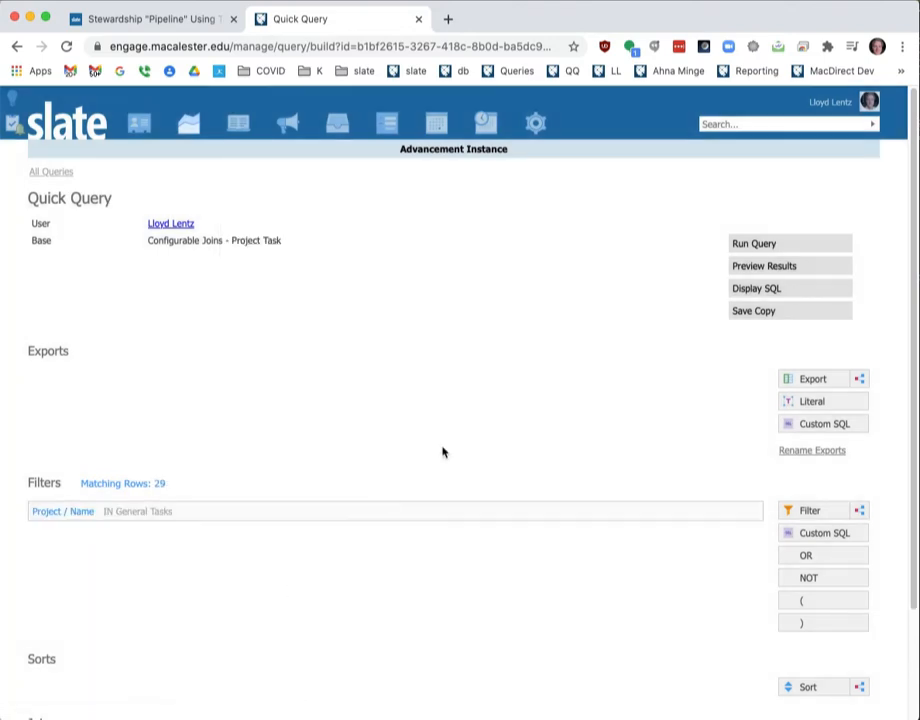
- Add the Project Task Description and URL as direct exports and preview the query results
{"action": "scroll", "coordinate": [435, 507], "scroll_direction": "down", "scroll_amount": 3}
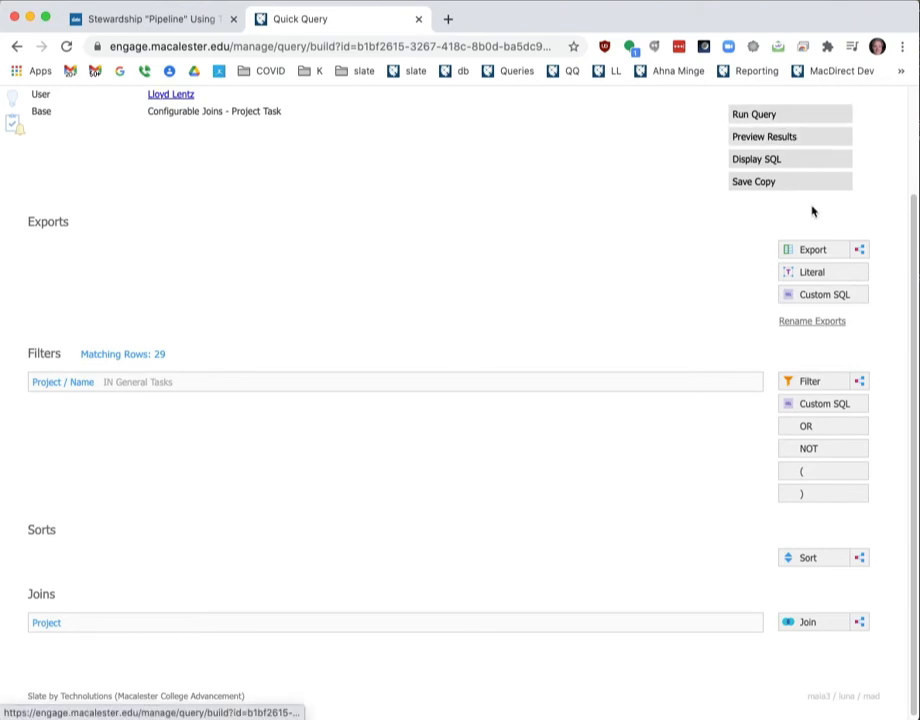
{"action": "left_click", "coordinate": [813, 249]}
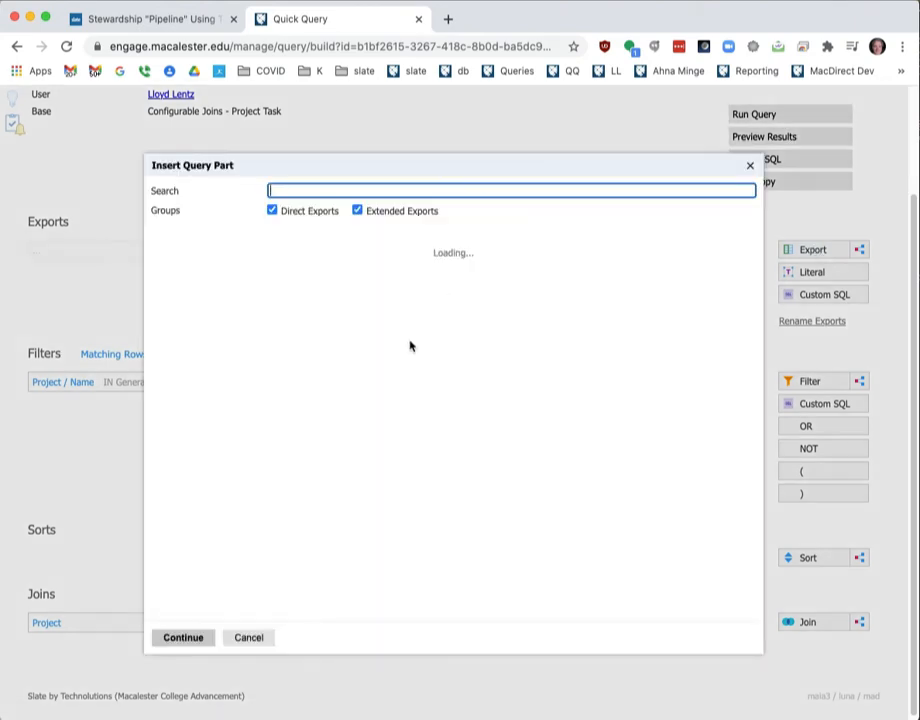
{"action": "left_click", "coordinate": [268, 412]}
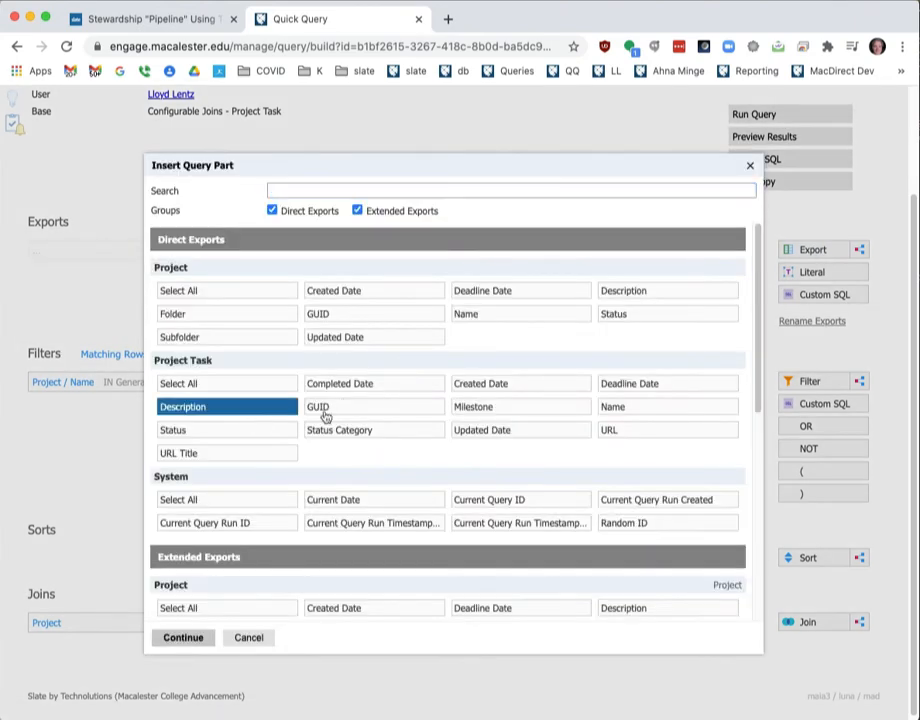
{"action": "left_click", "coordinate": [624, 436]}
{"action": "left_click", "coordinate": [200, 638]}
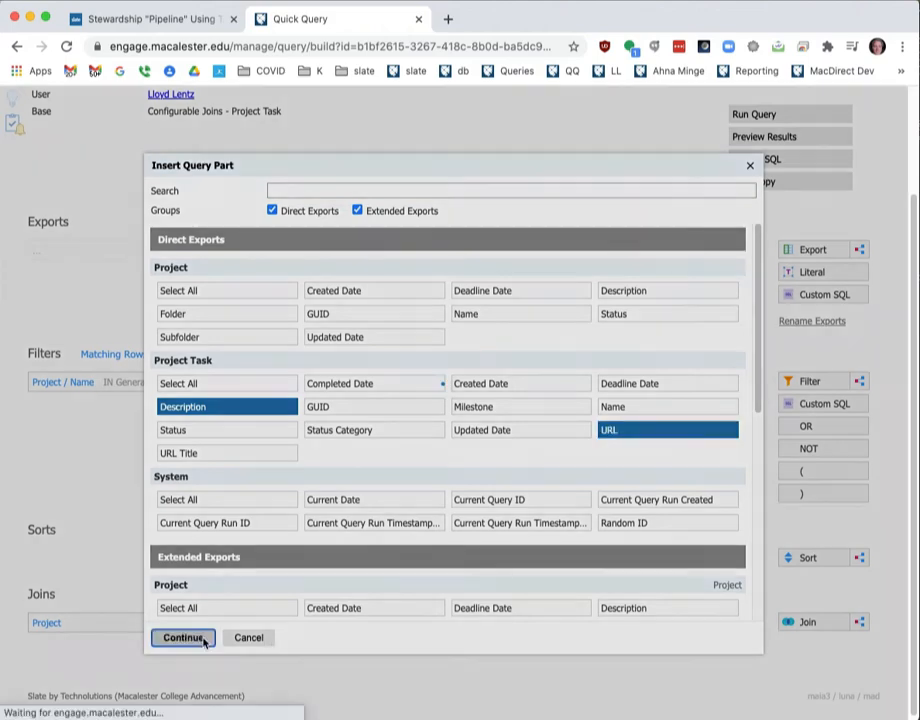
{"action": "left_click", "coordinate": [801, 140]}
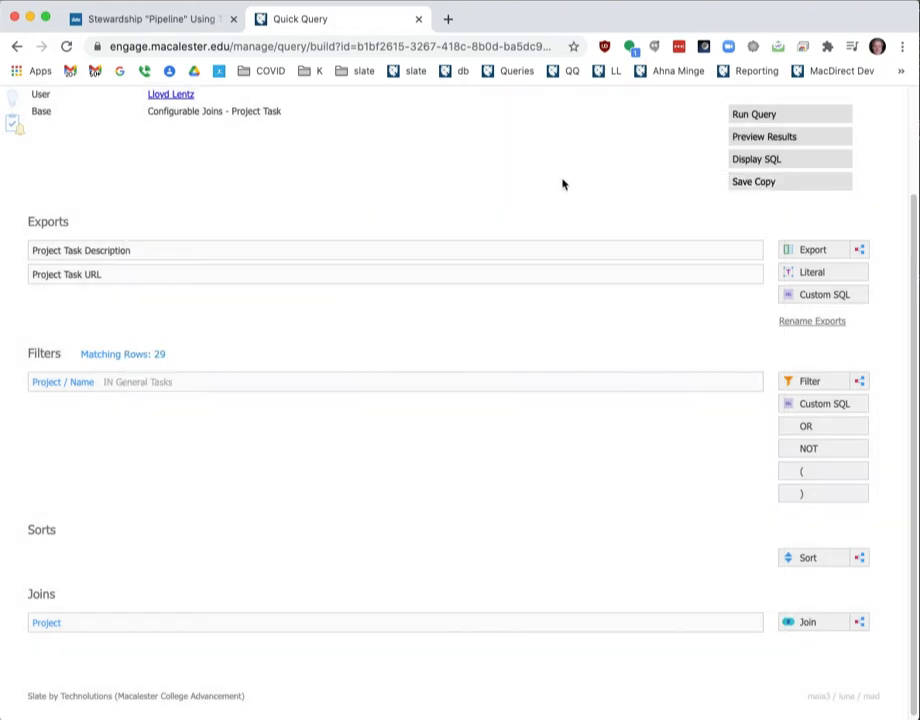
{"action": "left_click", "coordinate": [770, 189]}
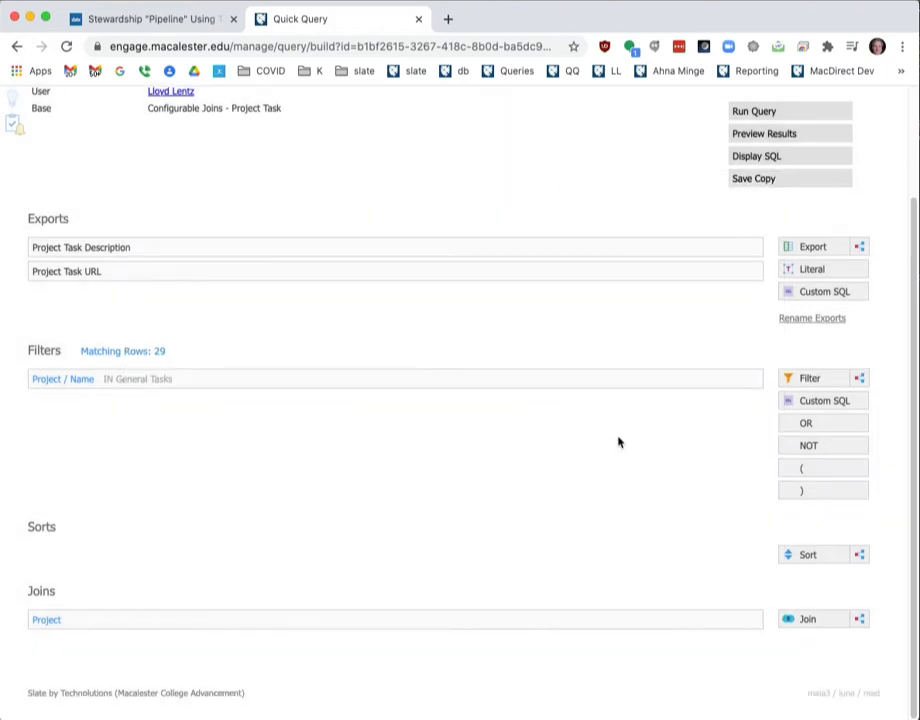
- Create an independent subquery join named "Associated Person" in category Records, with Person as both the subquery base and the join base
{"action": "left_click", "coordinate": [859, 620]}
{"action": "left_click", "coordinate": [520, 289]}
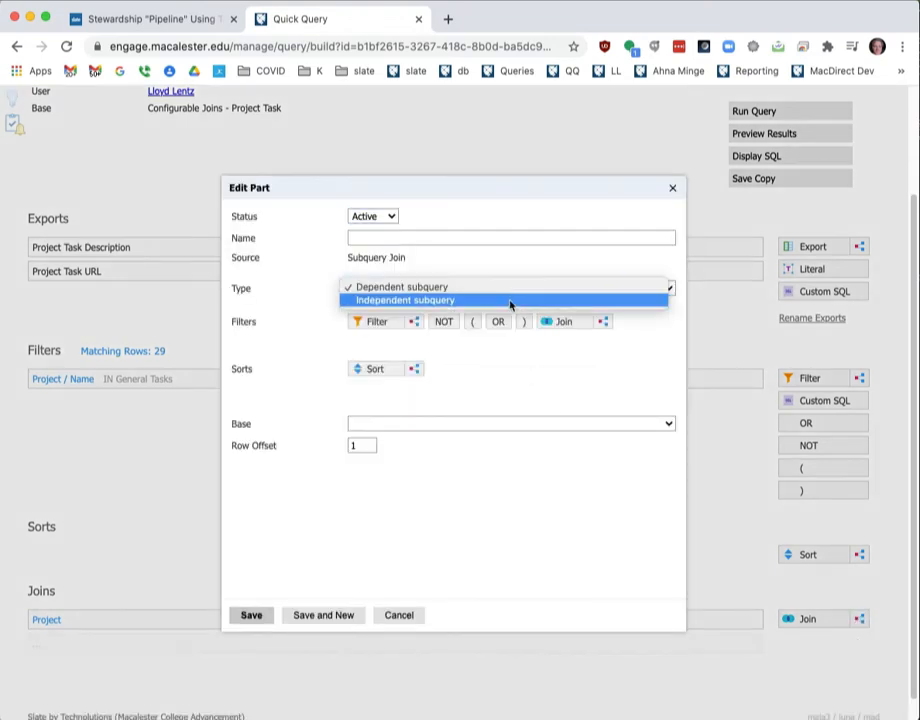
{"action": "left_click", "coordinate": [511, 302]}
{"action": "left_click", "coordinate": [495, 237]}
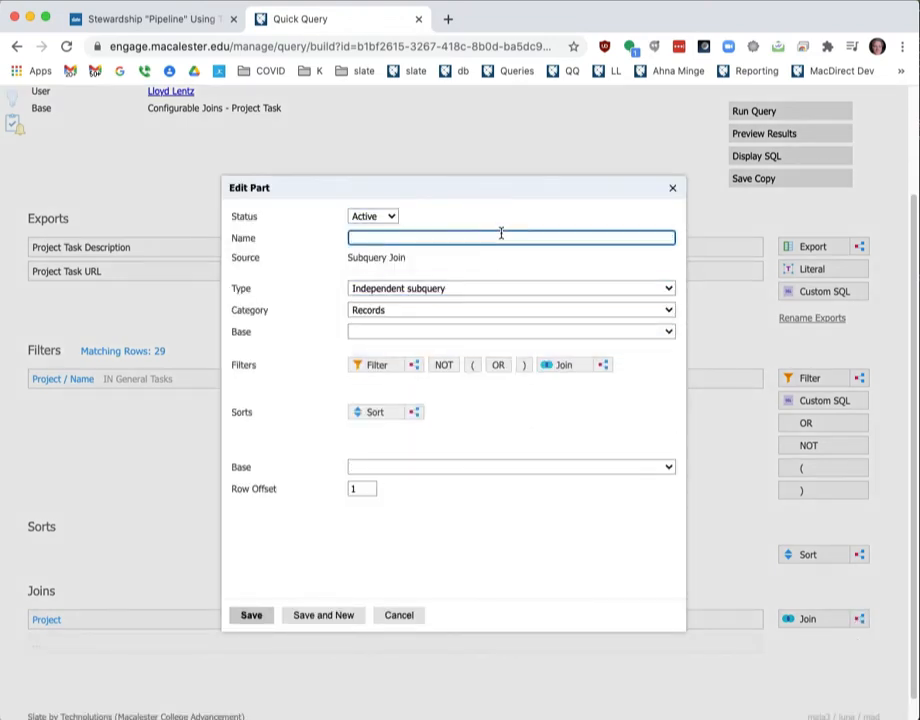
{"action": "type", "text": "Associated Person"}
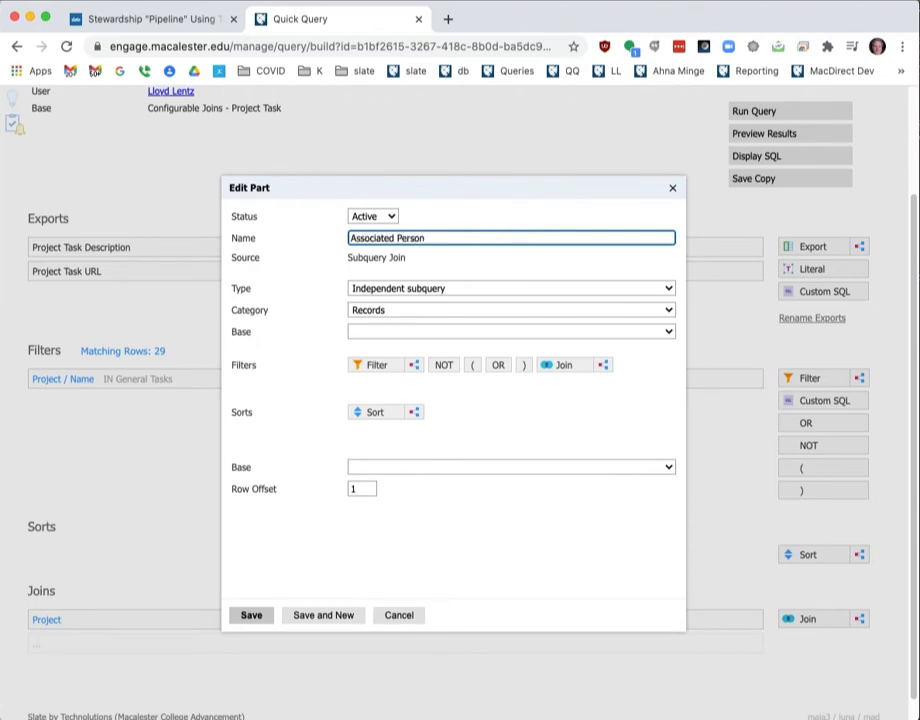
{"action": "left_click", "coordinate": [492, 336]}
{"action": "left_click", "coordinate": [470, 410]}
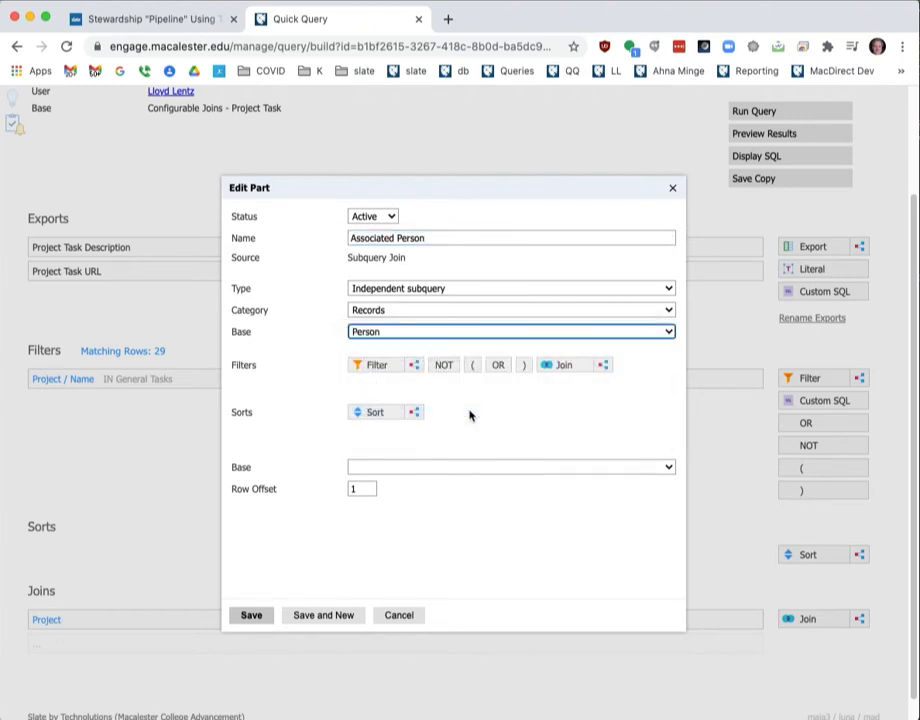
{"action": "left_click", "coordinate": [454, 467]}
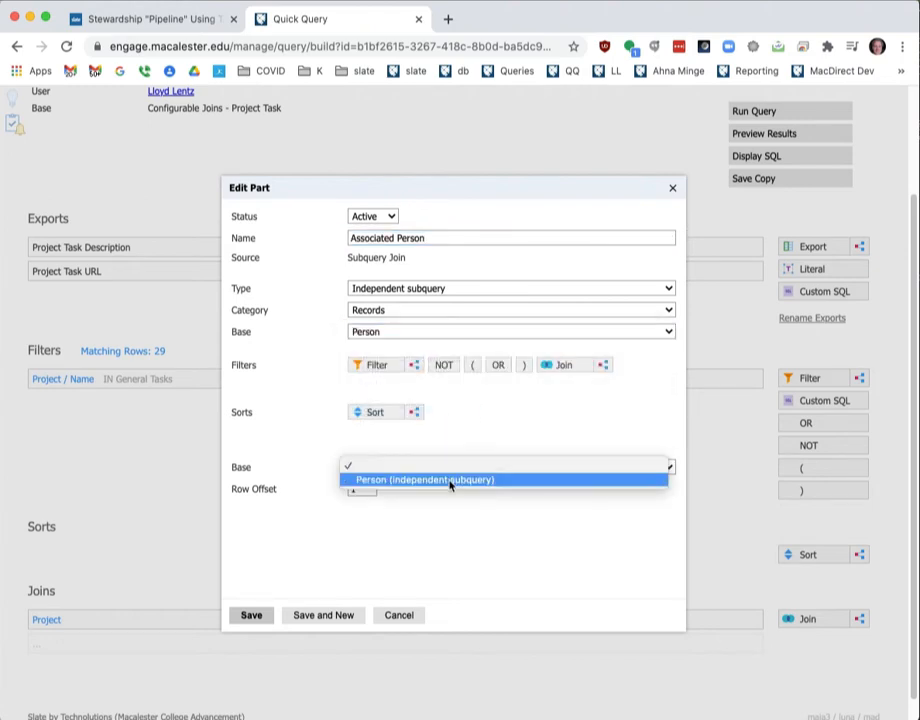
{"action": "left_click", "coordinate": [450, 480]}
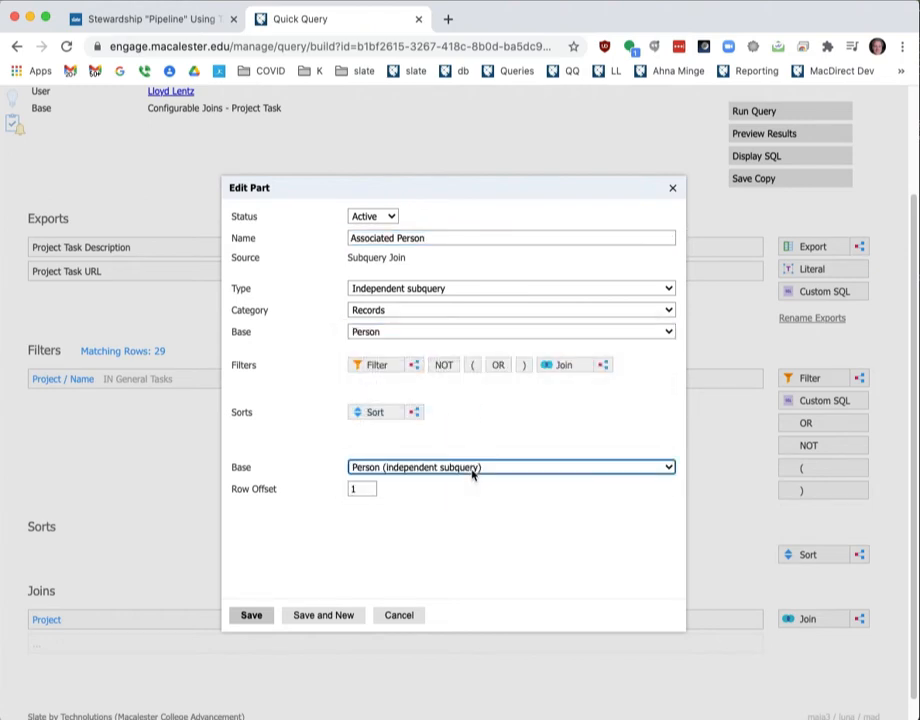
- Add a subquery filter named "link is quid" with the Formula aggregate inside the Associated Person join
{"action": "left_click", "coordinate": [414, 370]}
{"action": "left_click", "coordinate": [413, 336]}
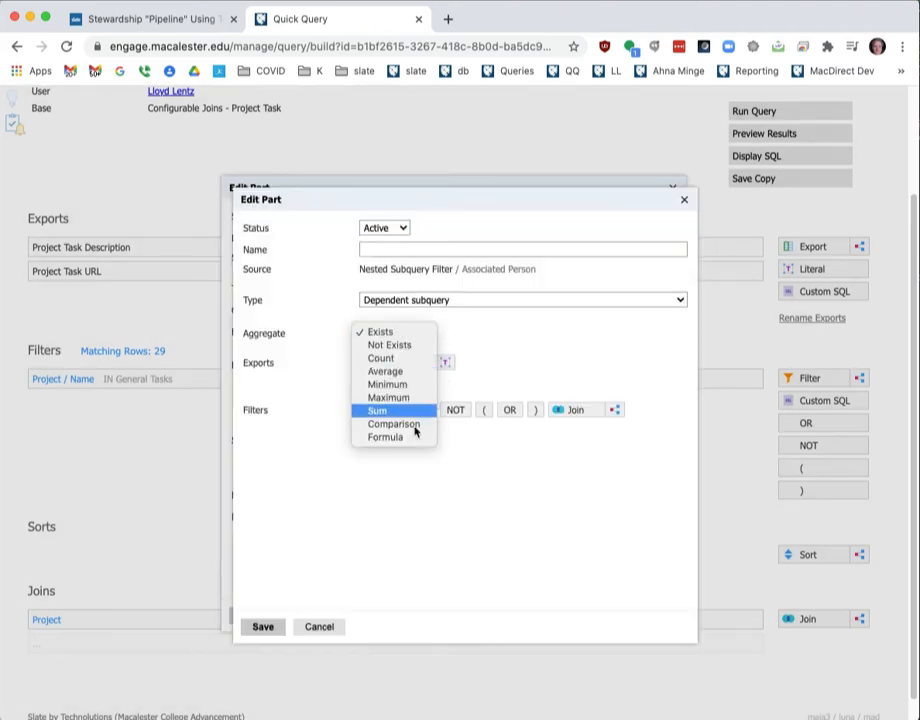
{"action": "left_click", "coordinate": [415, 437]}
{"action": "left_click", "coordinate": [400, 249]}
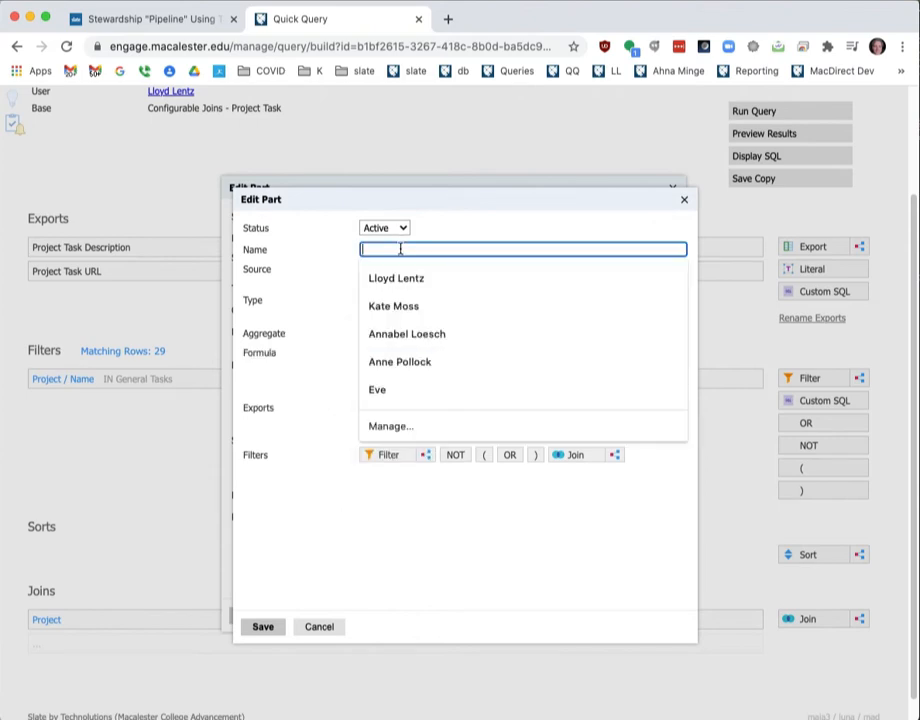
{"action": "type", "text": "link is quid"}
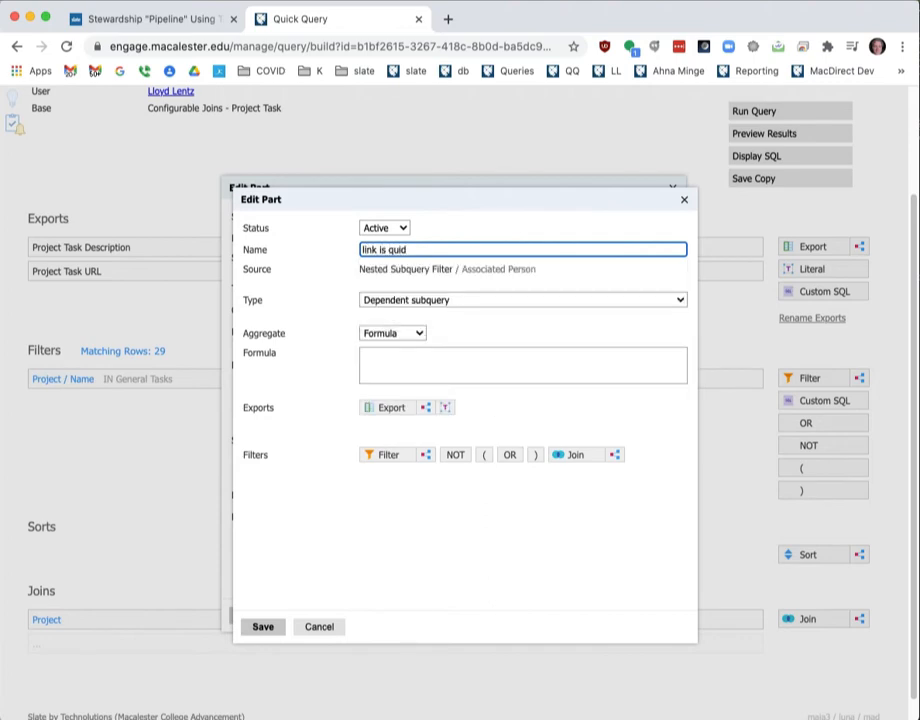
- Insert the Person (independent subquery) GUID and Project Task URL exports into the formula filter
{"action": "left_click", "coordinate": [392, 407]}
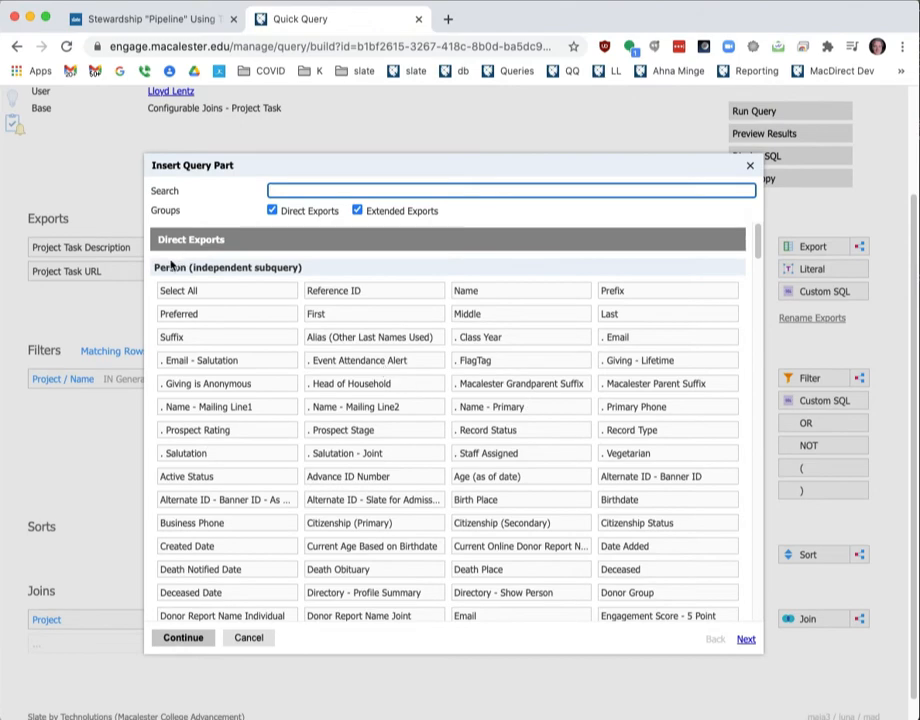
{"action": "scroll", "coordinate": [555, 493], "scroll_direction": "down", "scroll_amount": 4}
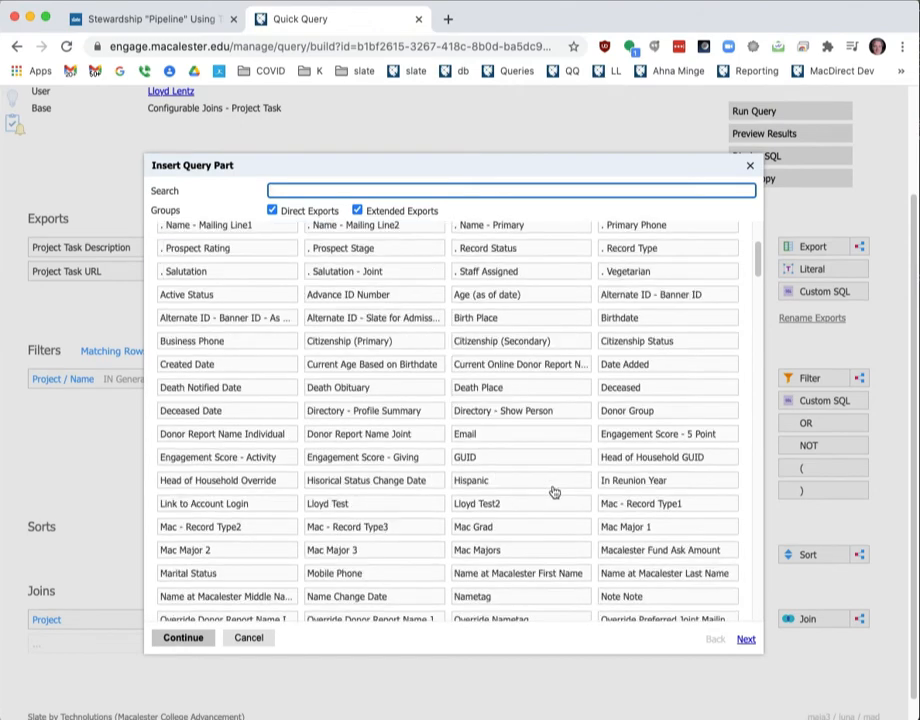
{"action": "scroll", "coordinate": [515, 464], "scroll_direction": "down", "scroll_amount": 10}
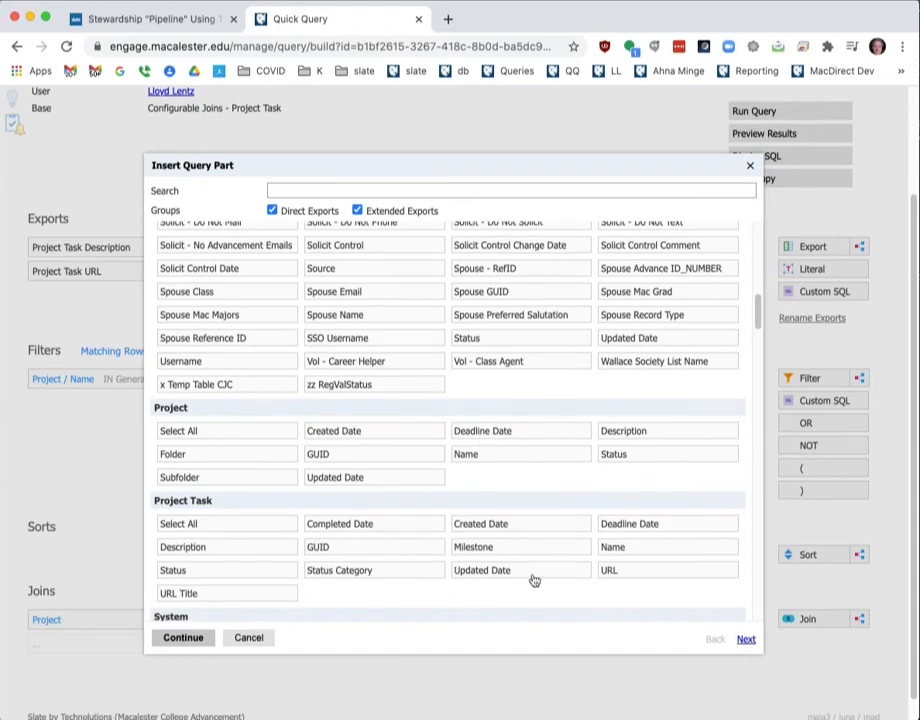
{"action": "left_click", "coordinate": [614, 574]}
{"action": "left_click", "coordinate": [185, 638]}
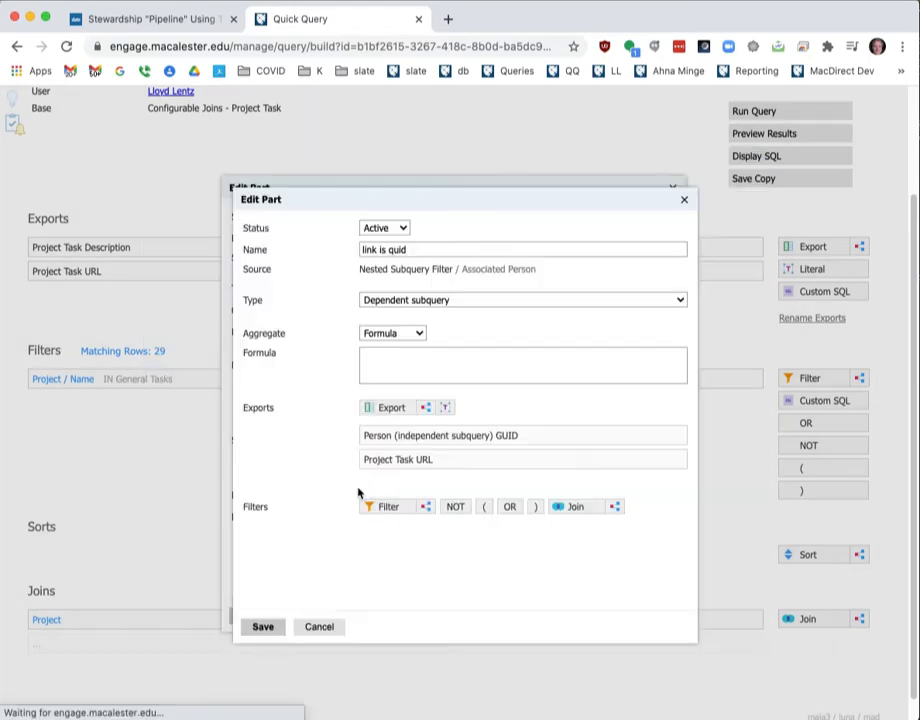
- Rename the formula filter's Person GUID export to "personguid" and save it
{"action": "left_click", "coordinate": [459, 441]}
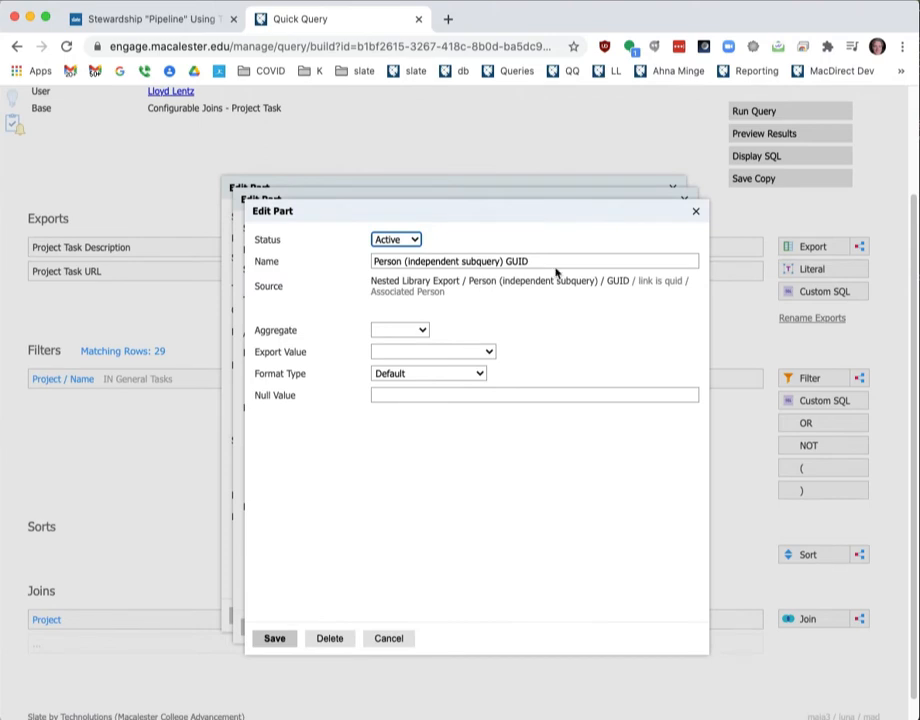
{"action": "key", "text": "Tab"}
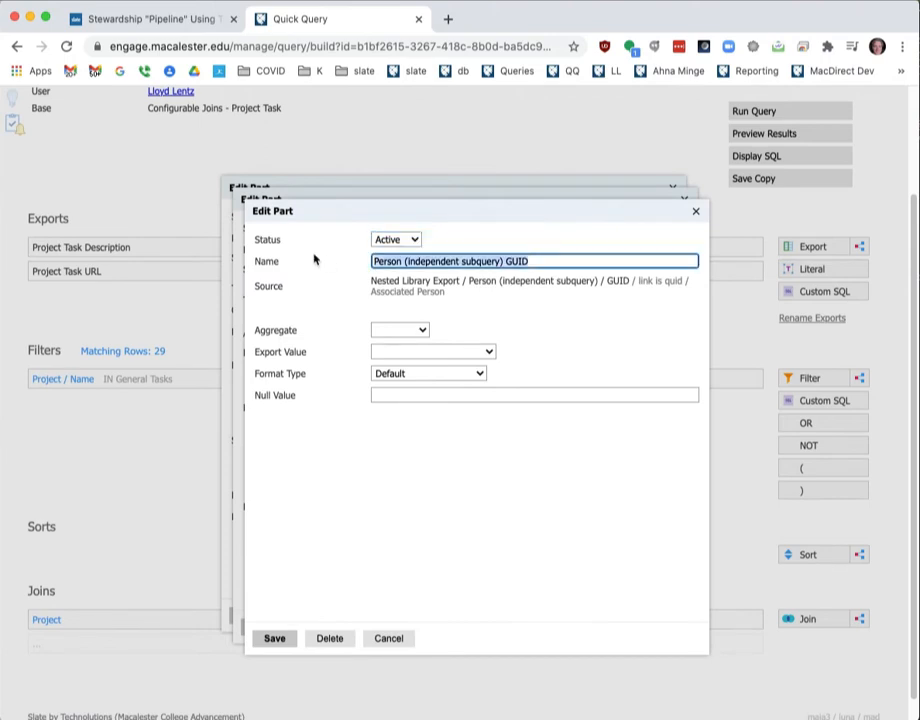
{"action": "type", "text": "persongui"}
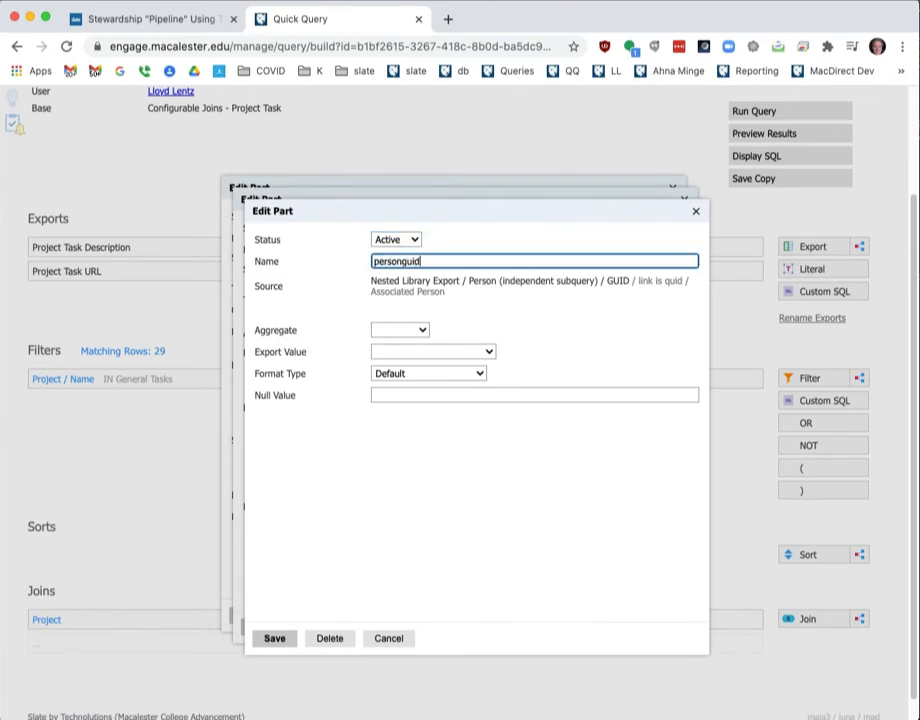
{"action": "type", "text": "d"}
{"action": "left_click", "coordinate": [273, 638]}
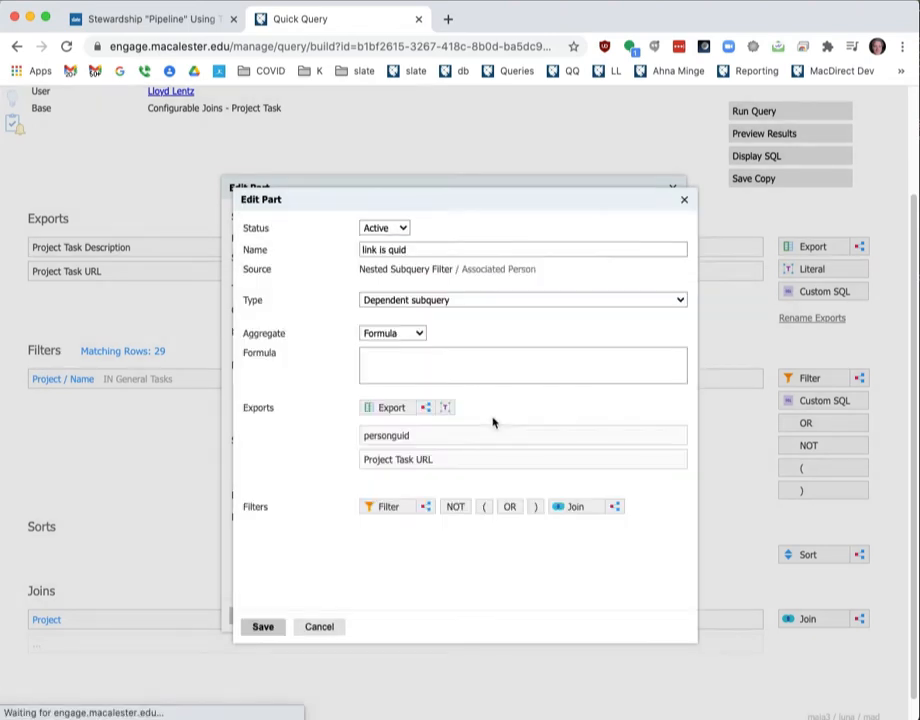
- Rename the formula filter's Project Task URL export to "url" and save it
{"action": "left_click", "coordinate": [487, 459]}
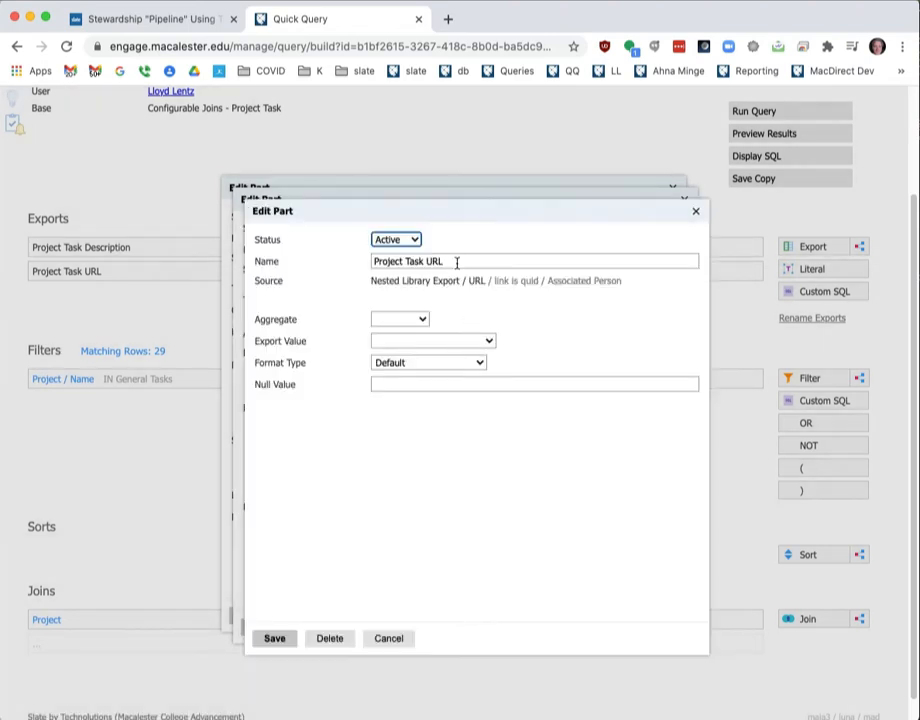
{"action": "left_click_drag", "start_coordinate": [455, 260], "coordinate": [342, 266]}
{"action": "type", "text": "ur"}
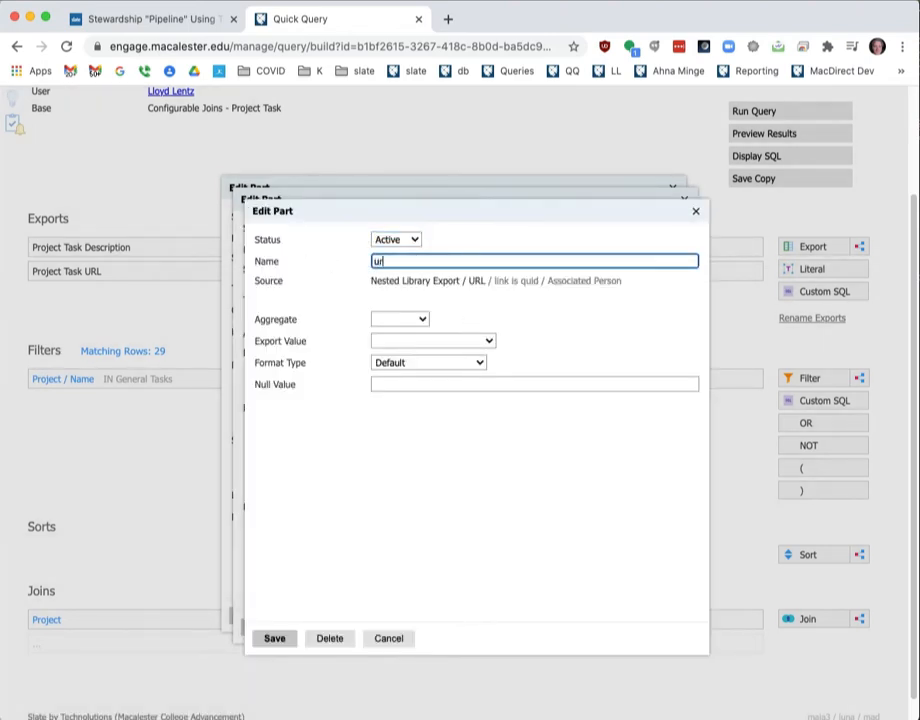
{"action": "type", "text": "l"}
{"action": "left_click", "coordinate": [274, 638]}
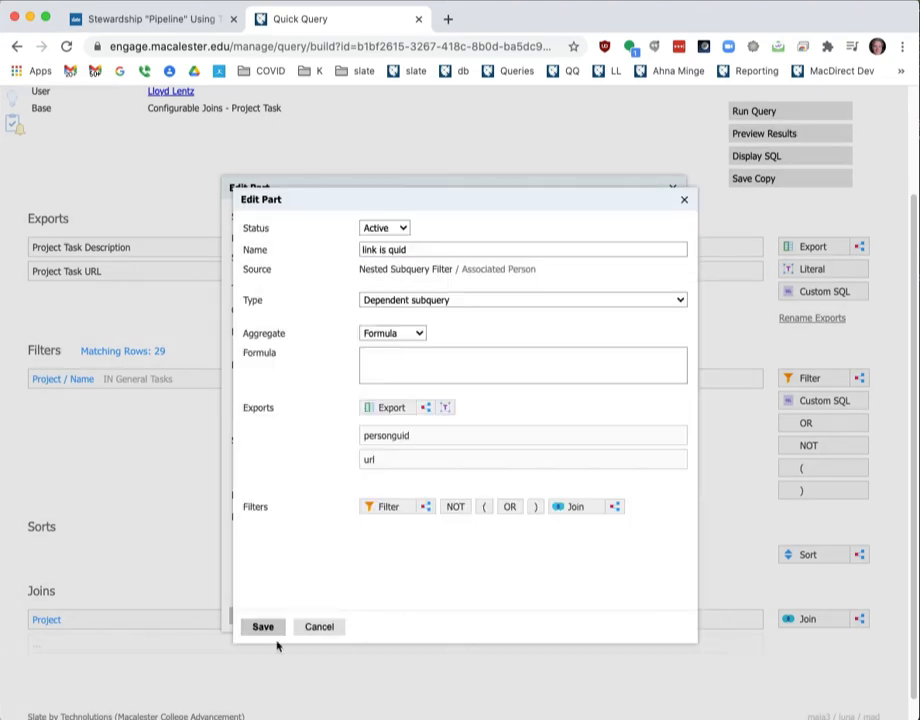
{"action": "left_click", "coordinate": [477, 353]}
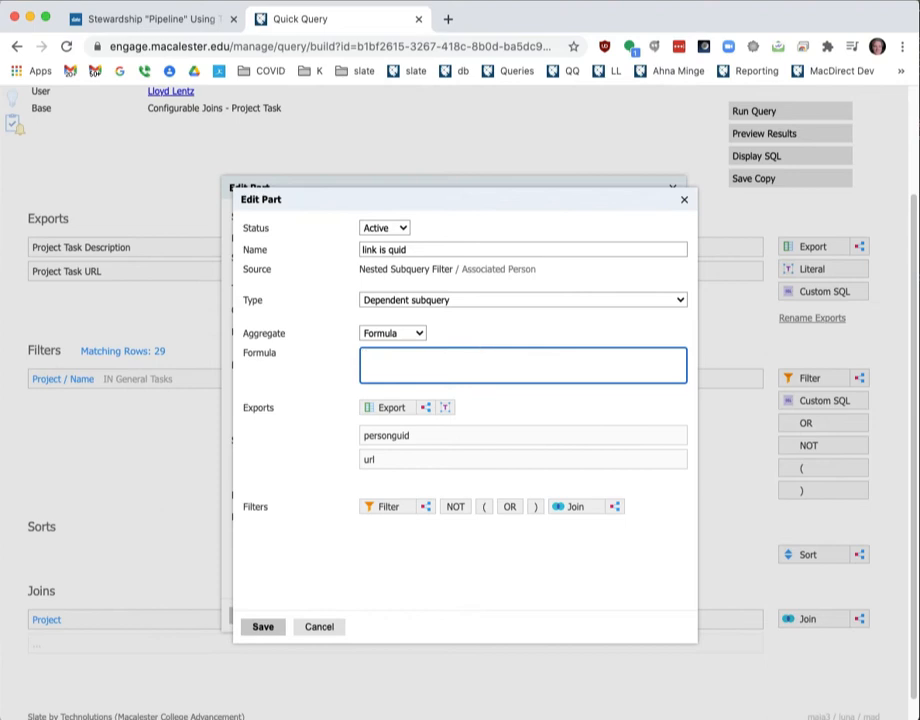
{"action": "type", "text": "url ="}
{"action": "type", "text": "@"}
{"action": "key", "text": "Down"}
{"action": "key", "text": "Return"}
{"action": "type", "text": "= @"}
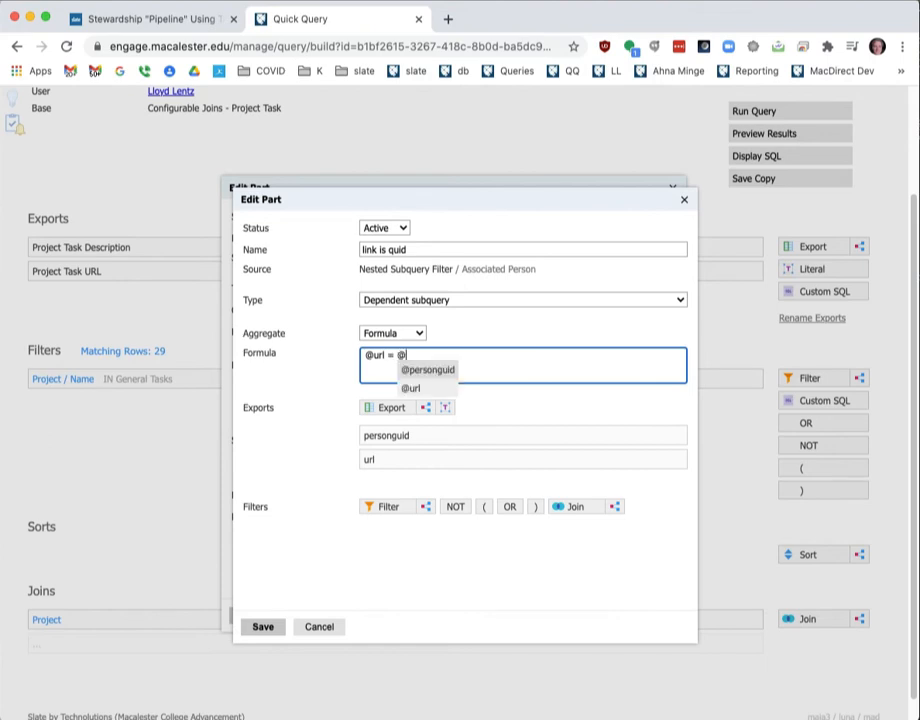
{"action": "key", "text": "Return"}
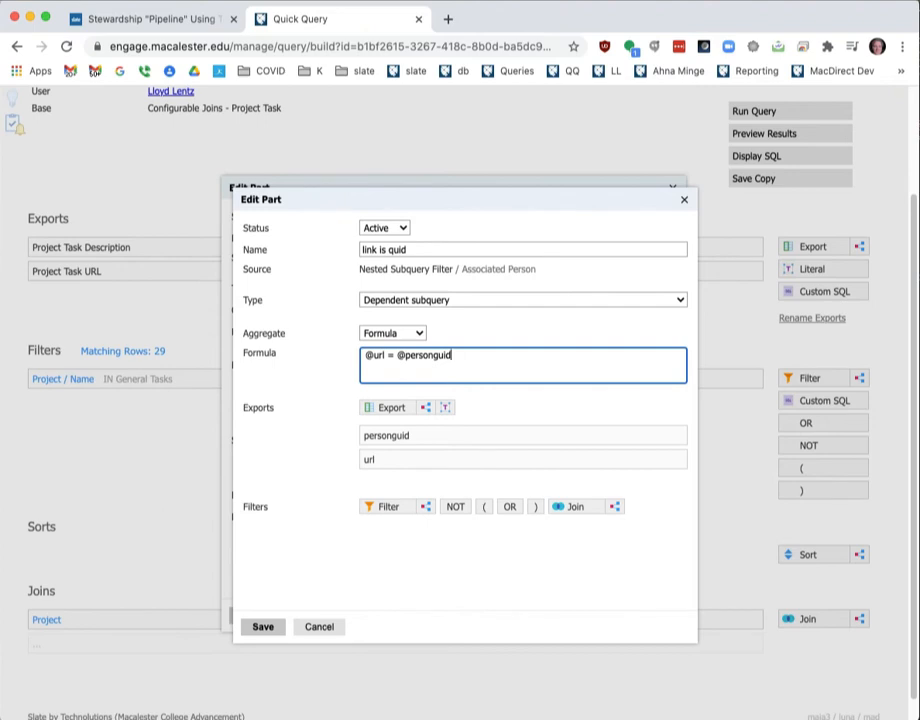
{"action": "left_click", "coordinate": [366, 355]}
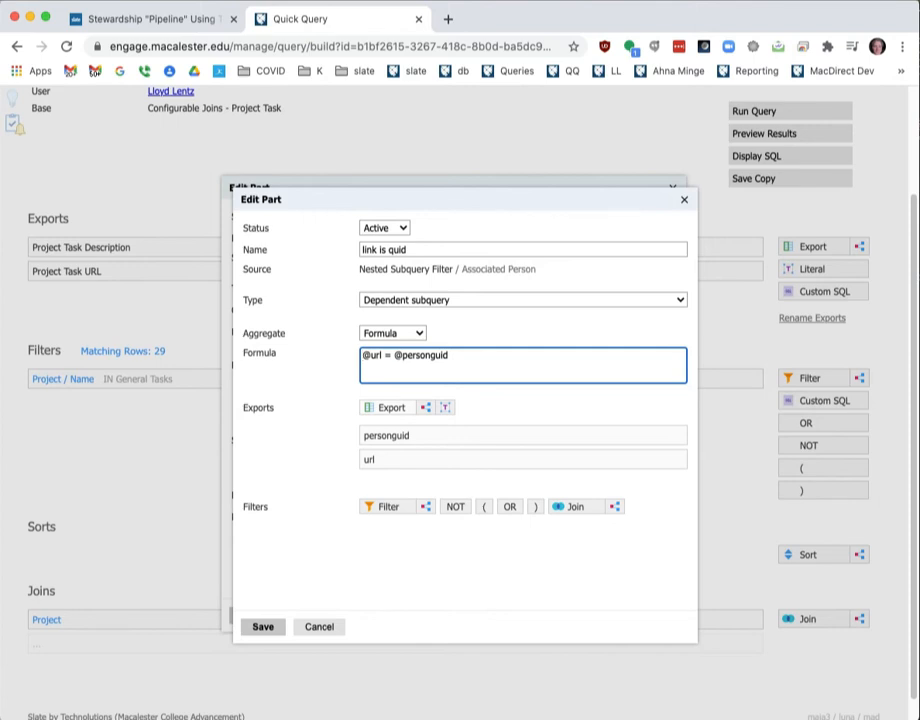
{"action": "type", "text": "substring( "}
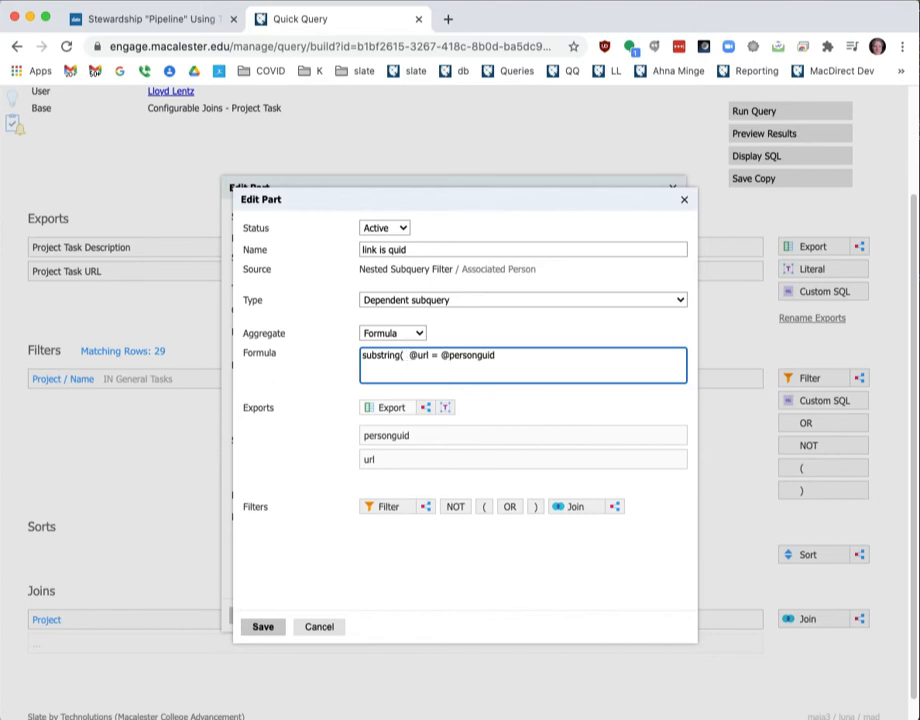
{"action": "type", "text": " charindex"}
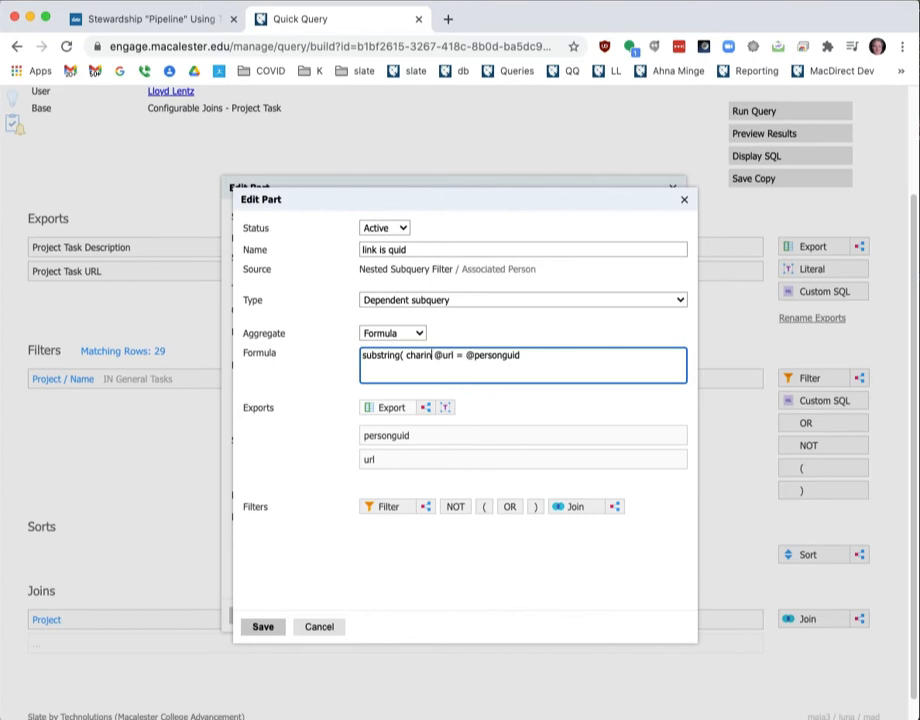
{"action": "type", "text": "("}
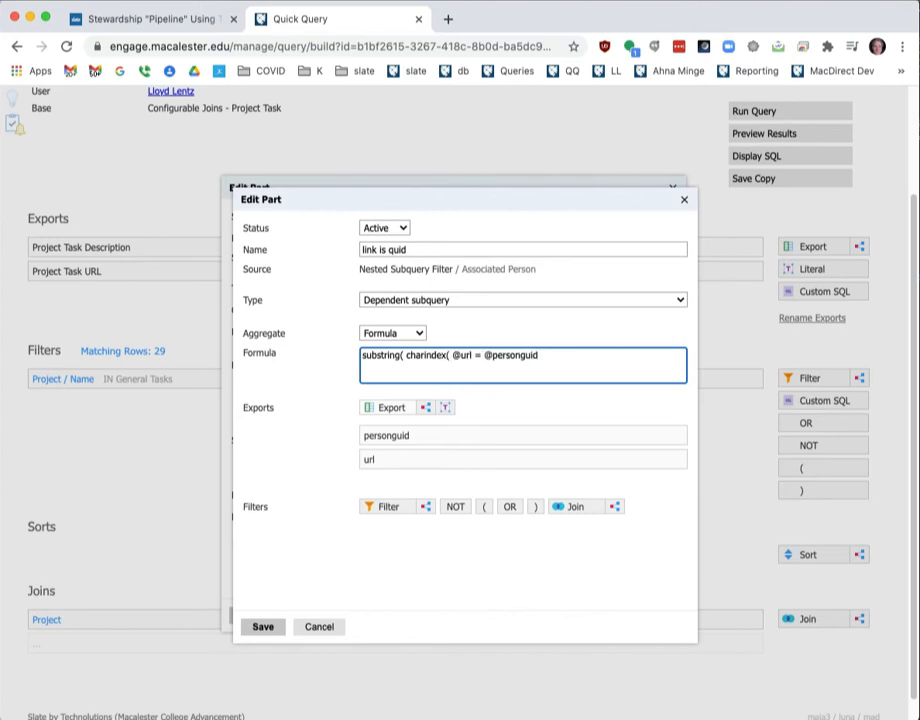
{"action": "type", "text": "@url"}
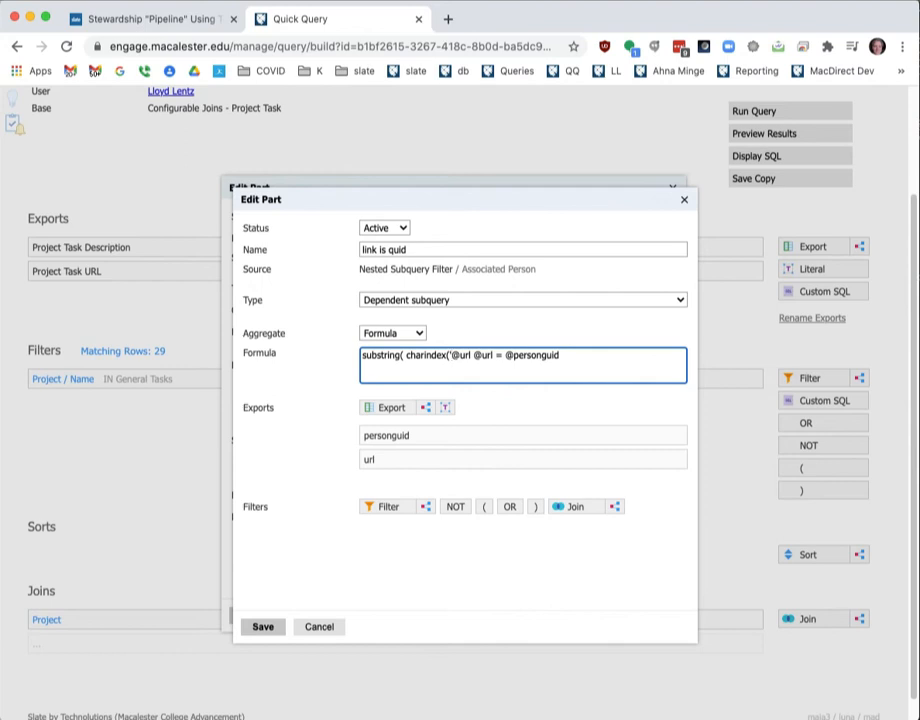
{"action": "type", "text": "='"}
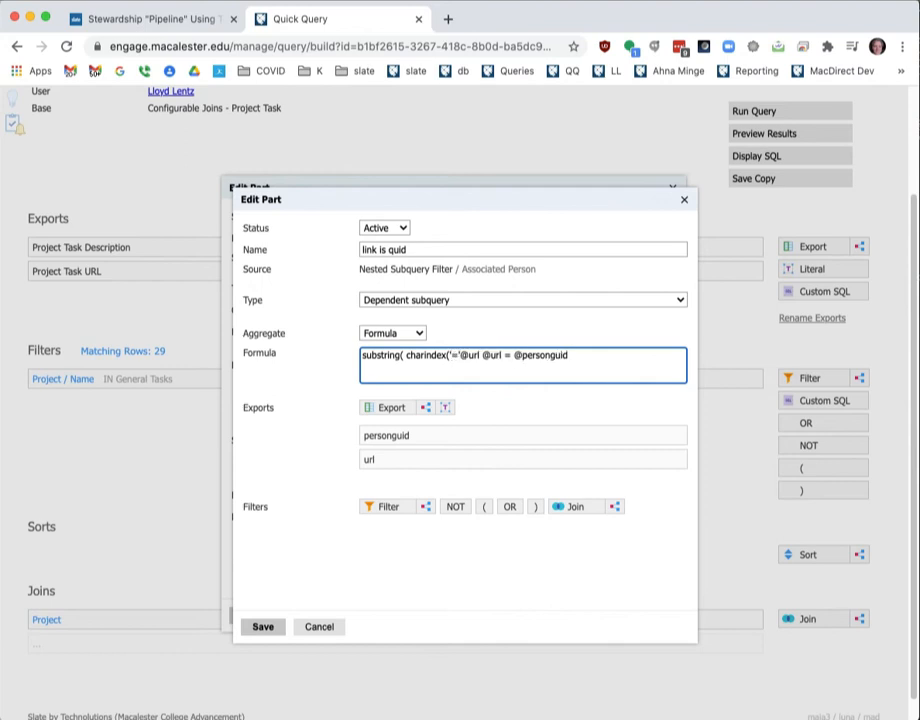
{"action": "type", "text": ",@url"}
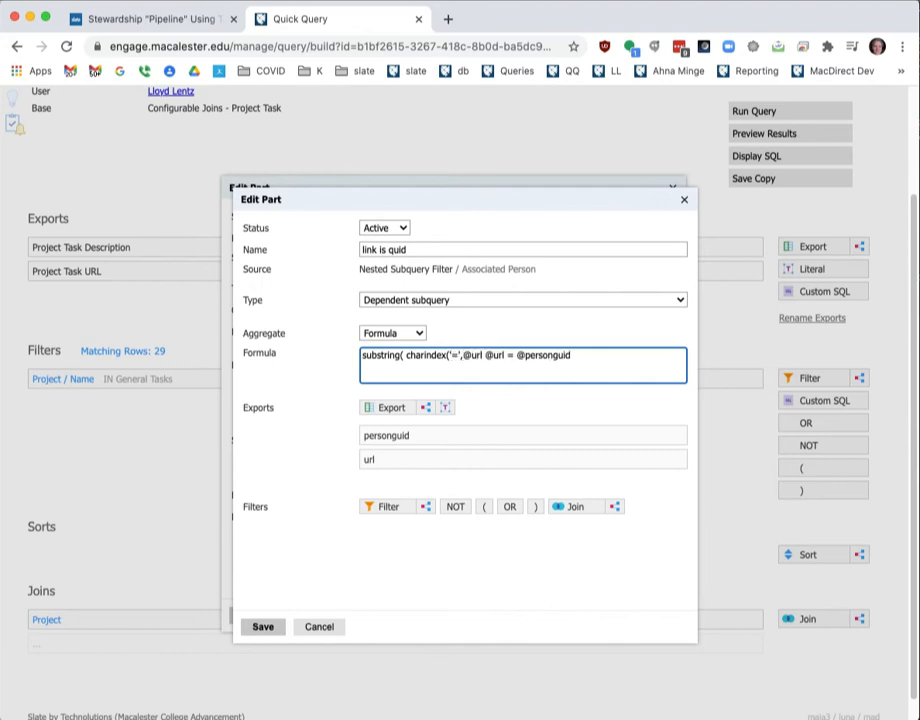
{"action": "type", "text": ")"}
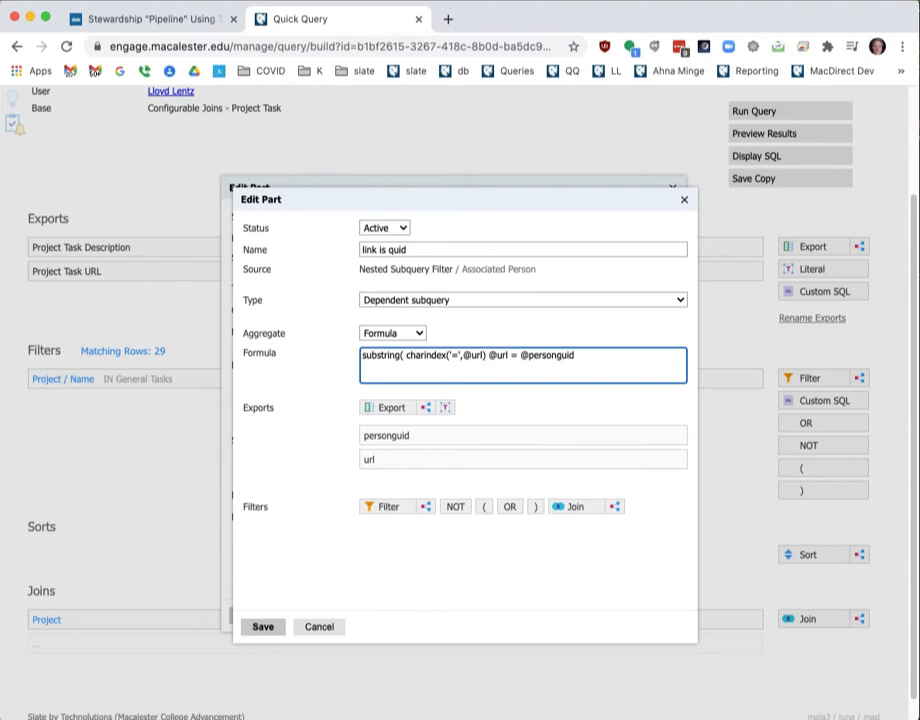
{"action": "left_click", "coordinate": [404, 357]}
{"action": "type", "text": "@url,"}
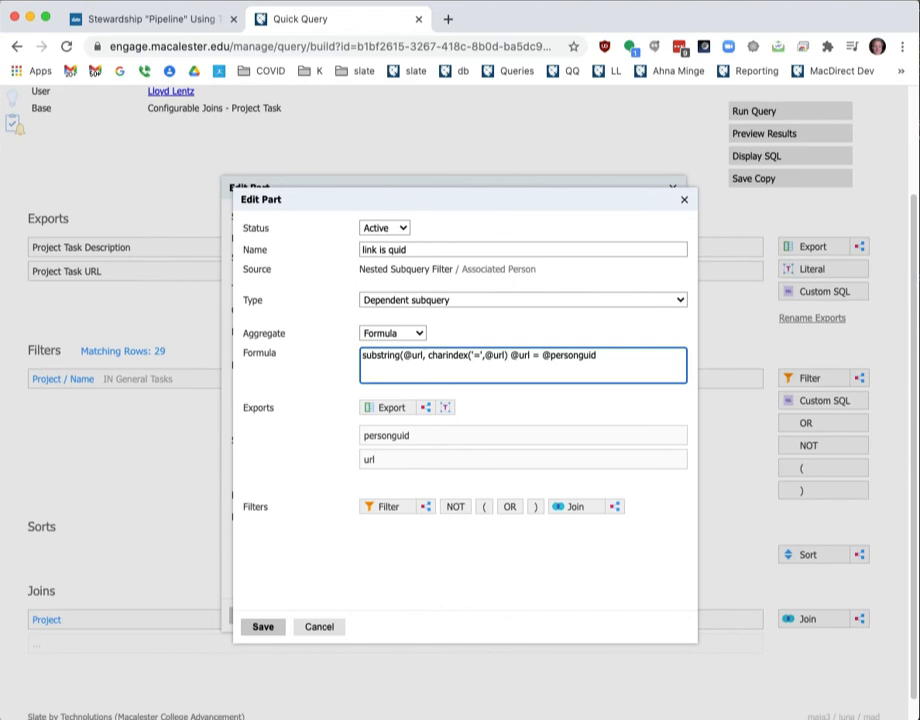
{"action": "type", "text": "+1,"}
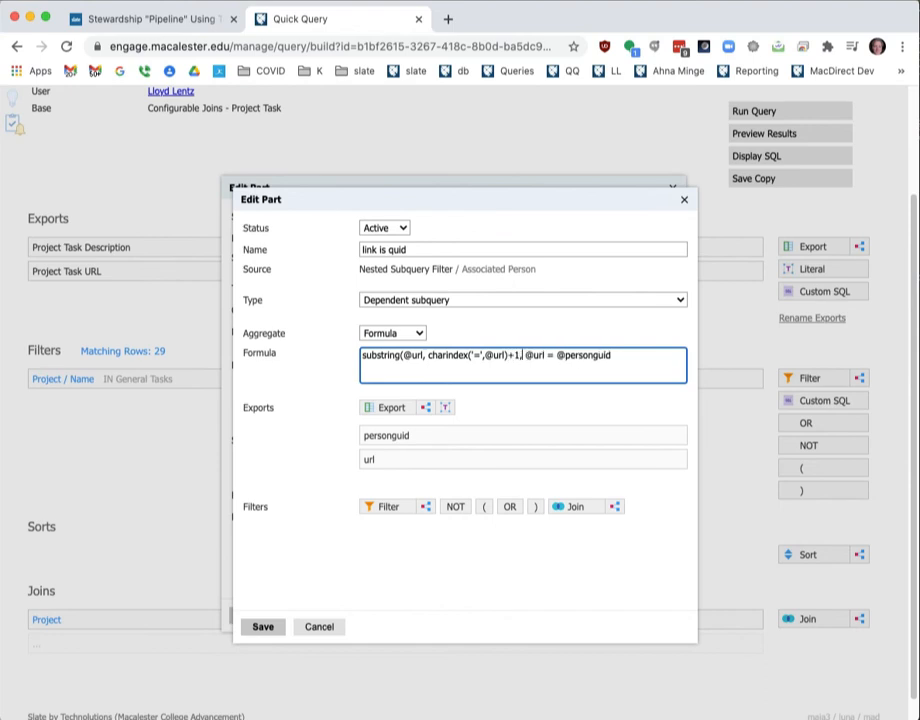
{"action": "type", "text": "50)"}
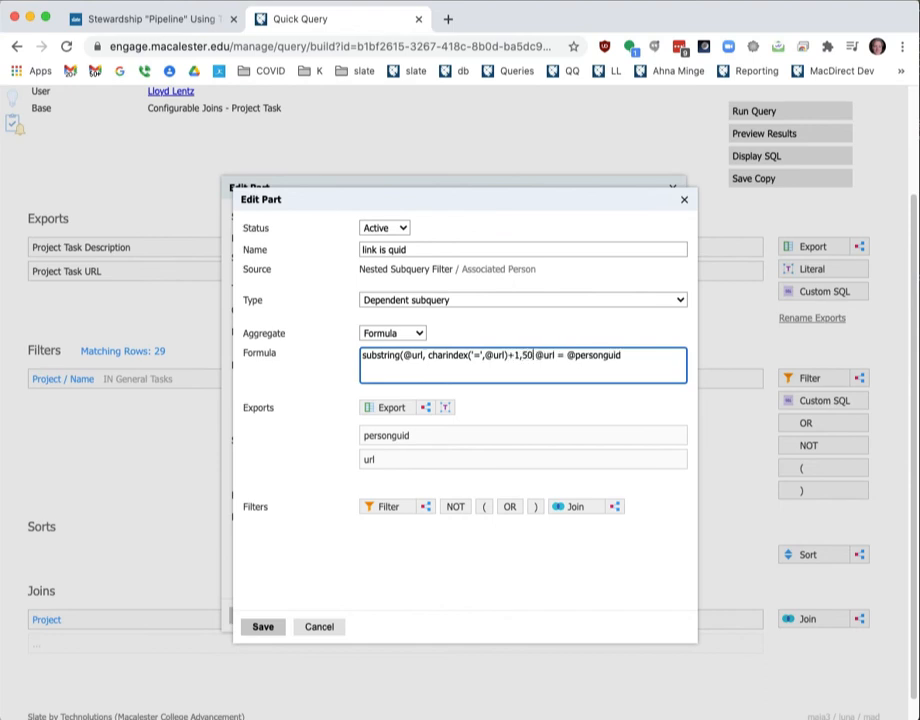
{"action": "key", "text": "Delete"}
{"action": "key", "text": "Delete"}
{"action": "key", "text": "Delete"}
{"action": "key", "text": "Delete"}
{"action": "key", "text": "Delete"}
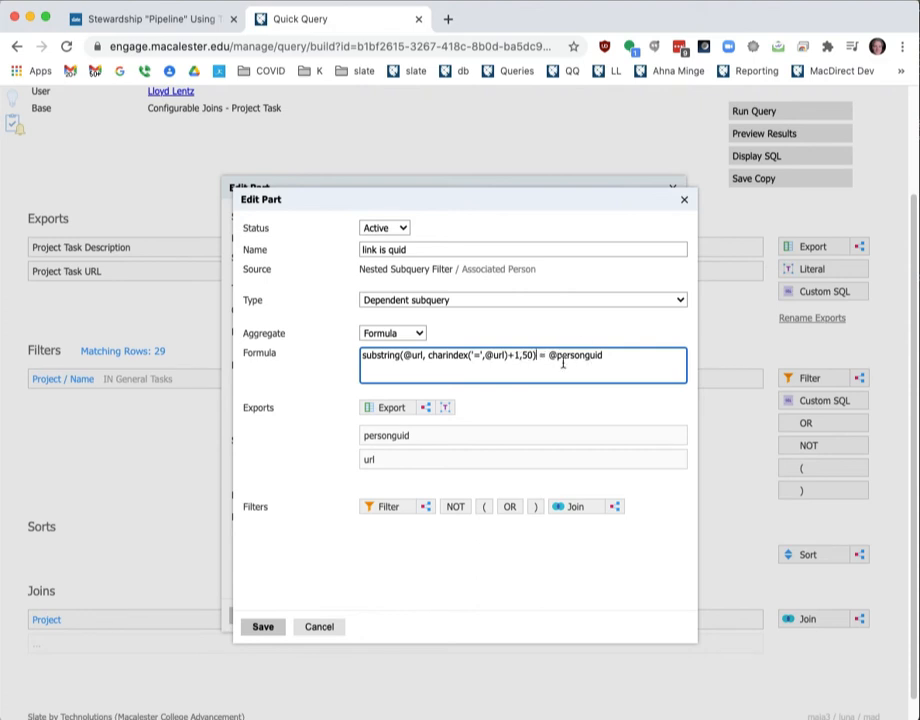
{"action": "left_click", "coordinate": [277, 628]}
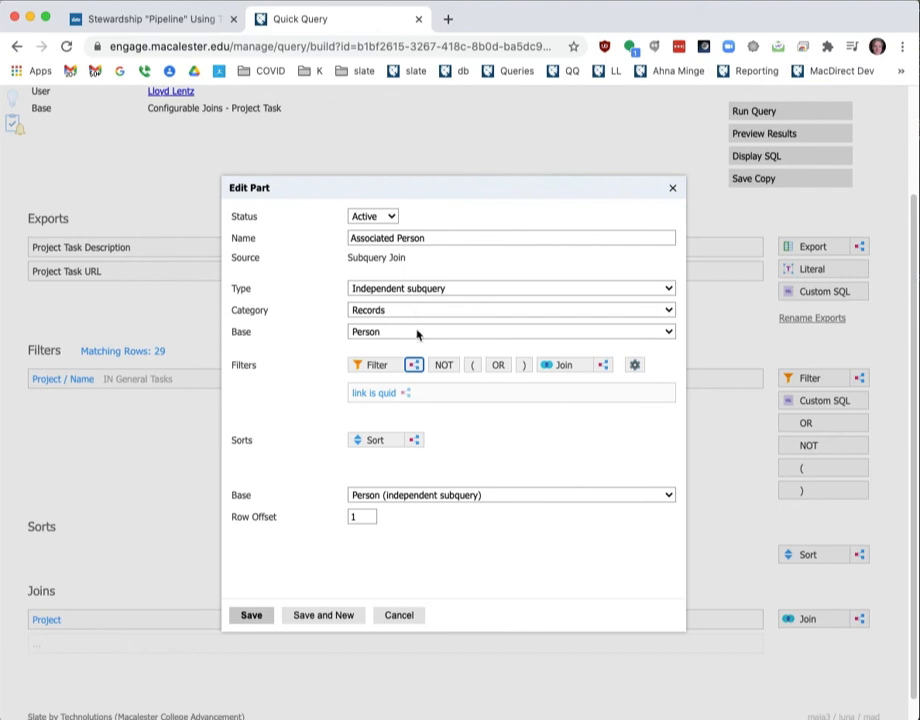
{"action": "left_click", "coordinate": [261, 616]}
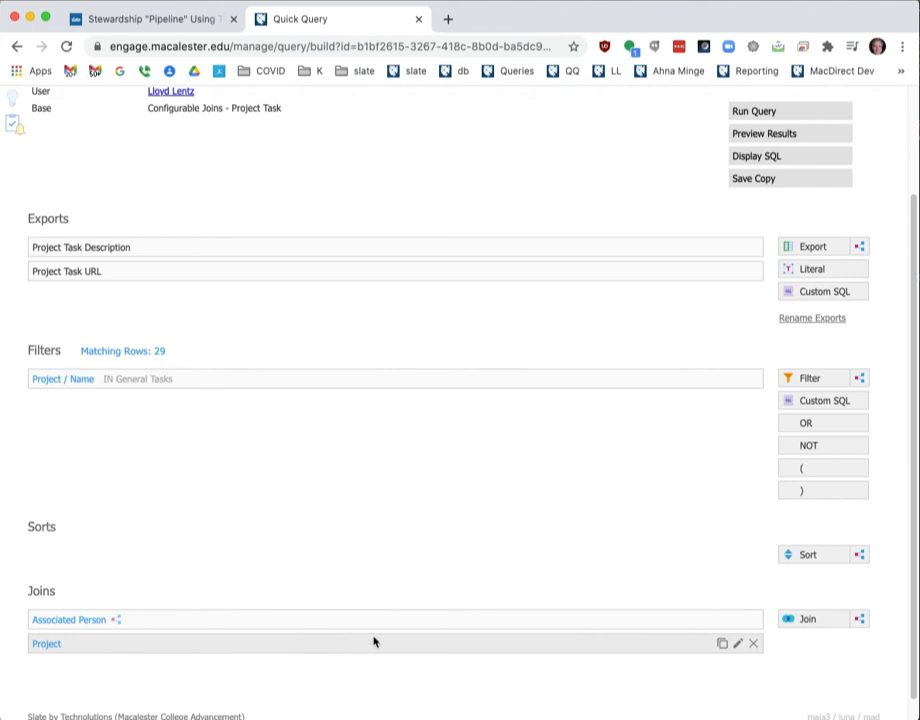
- Add the Associated Person Reference ID and Name exports to the query
{"action": "left_click", "coordinate": [815, 247]}
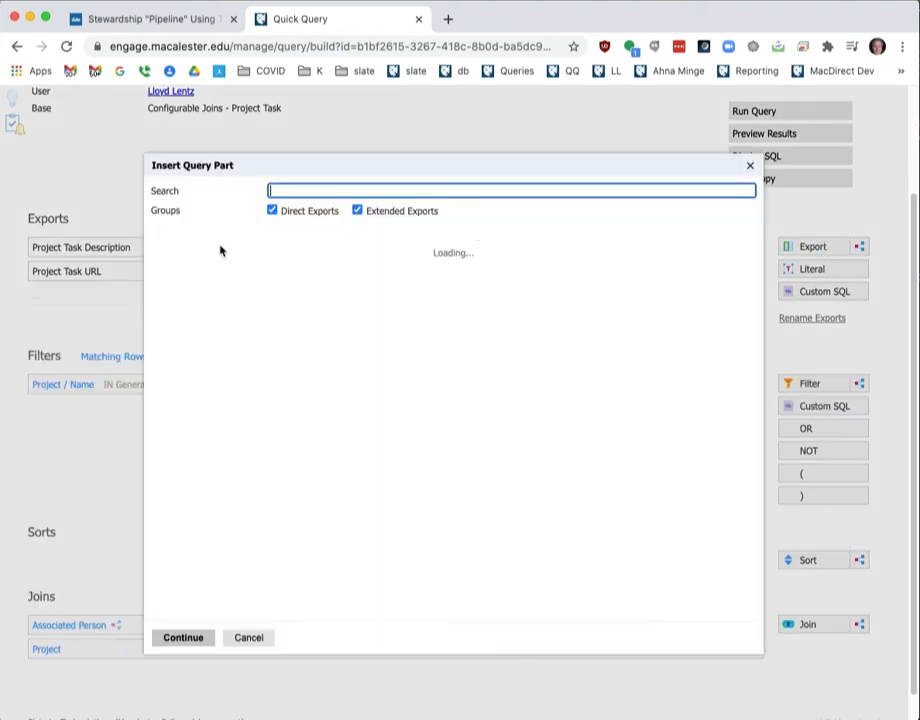
{"action": "scroll", "coordinate": [335, 416], "scroll_direction": "down", "scroll_amount": 1}
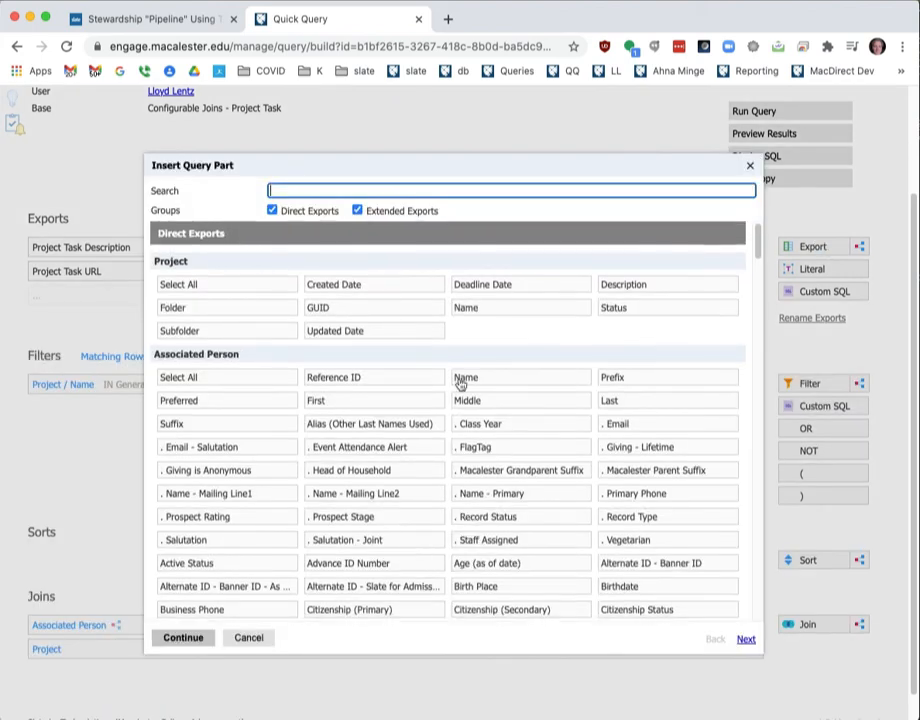
{"action": "left_click", "coordinate": [437, 383]}
{"action": "left_click", "coordinate": [437, 383]}
{"action": "left_click", "coordinate": [485, 382]}
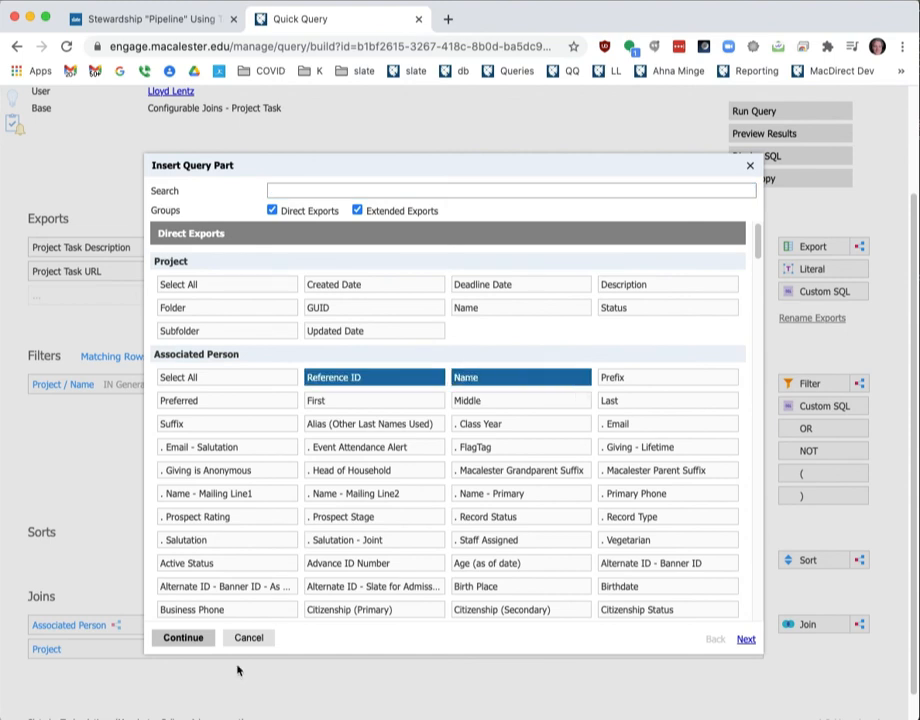
{"action": "left_click", "coordinate": [200, 642]}
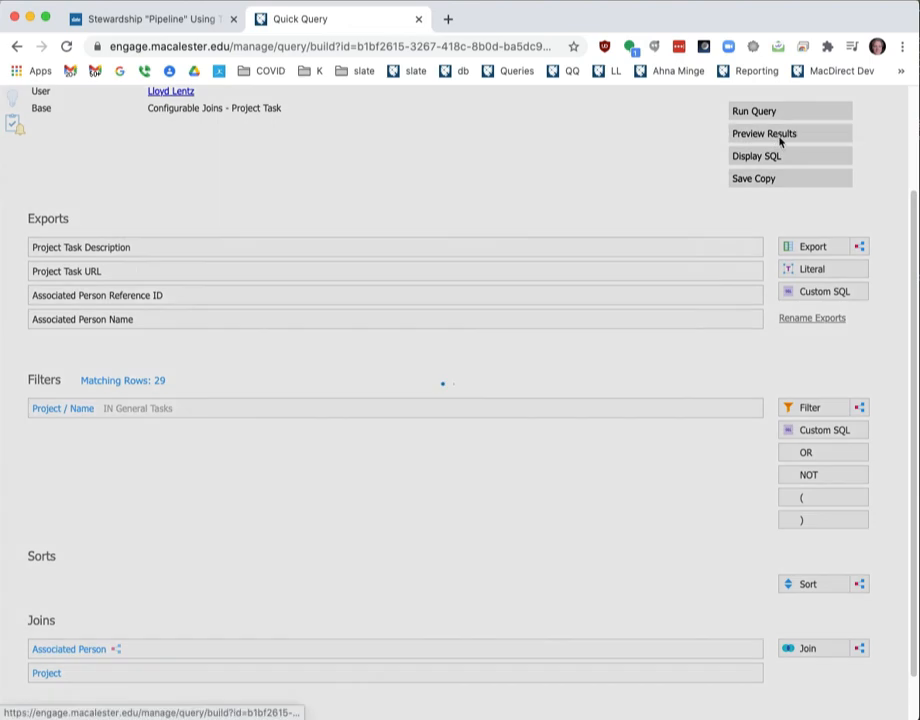
- Preview the query results and open the details of the first row that has an associated person
{"action": "left_click", "coordinate": [780, 138]}
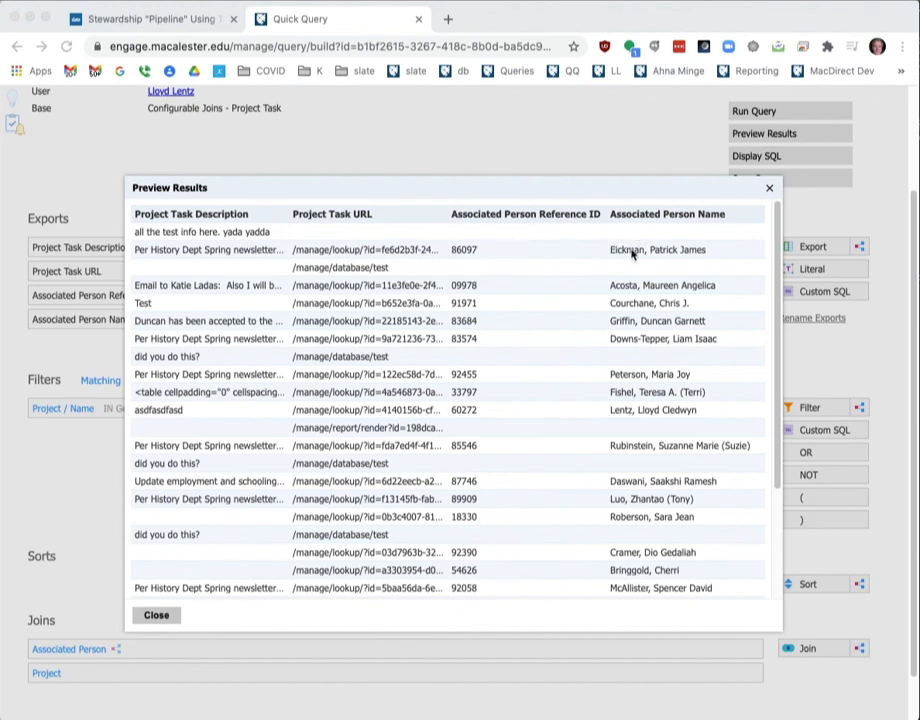
{"action": "left_click", "coordinate": [387, 251]}
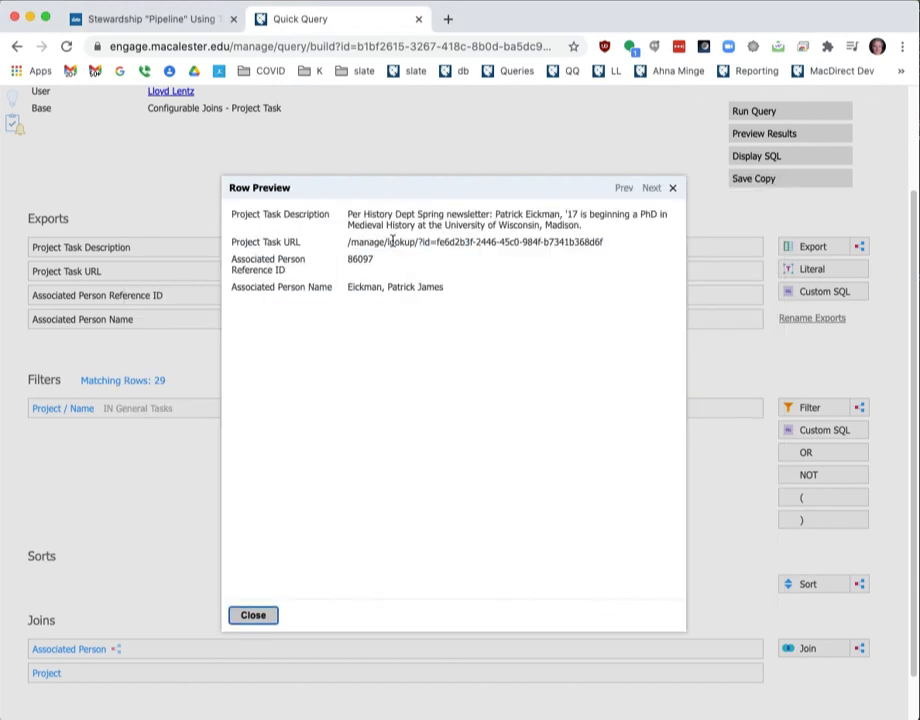
{"action": "left_click", "coordinate": [447, 241]}
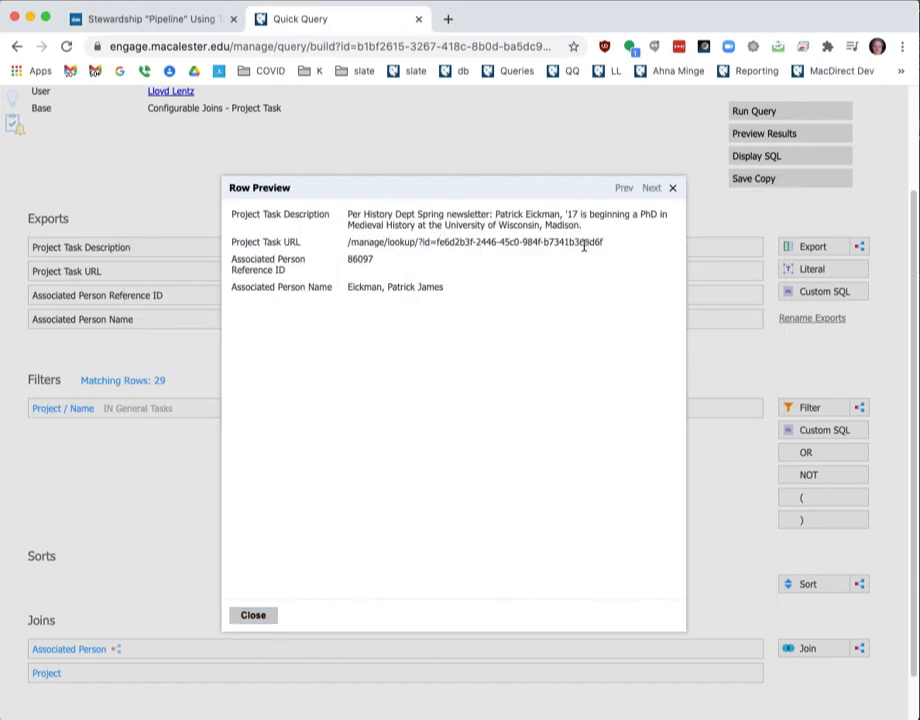
- Copy the row's Project Task URL and load it in place of the current page's path to open the linked person record
{"action": "double_click", "coordinate": [447, 242]}
{"action": "left_click_drag", "start_coordinate": [348, 242], "coordinate": [607, 249]}
{"action": "key", "text": "super+c"}
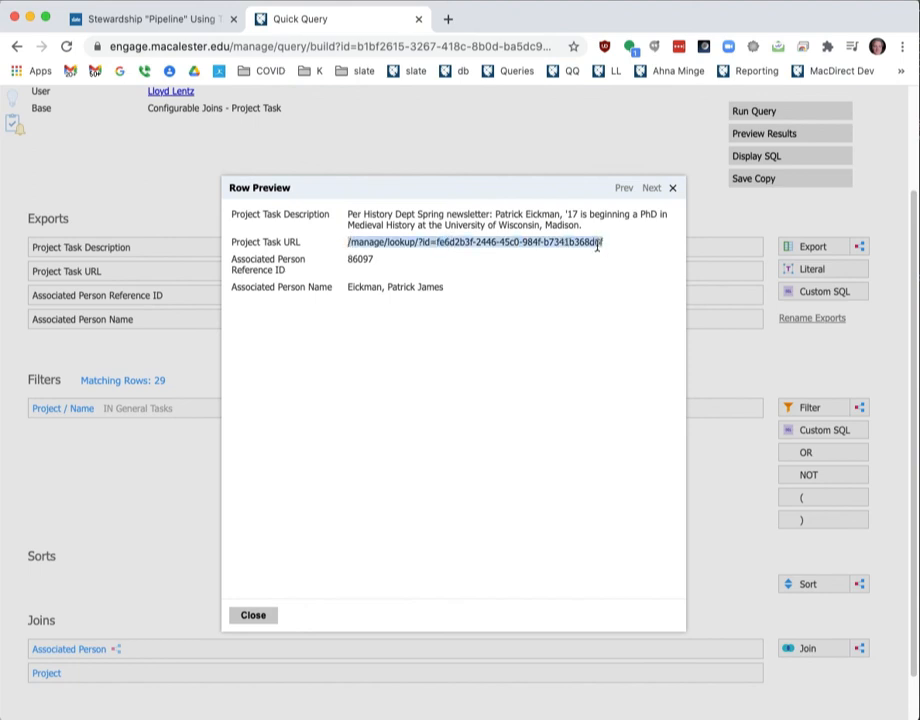
{"action": "left_click_drag", "start_coordinate": [300, 46], "coordinate": [565, 43]}
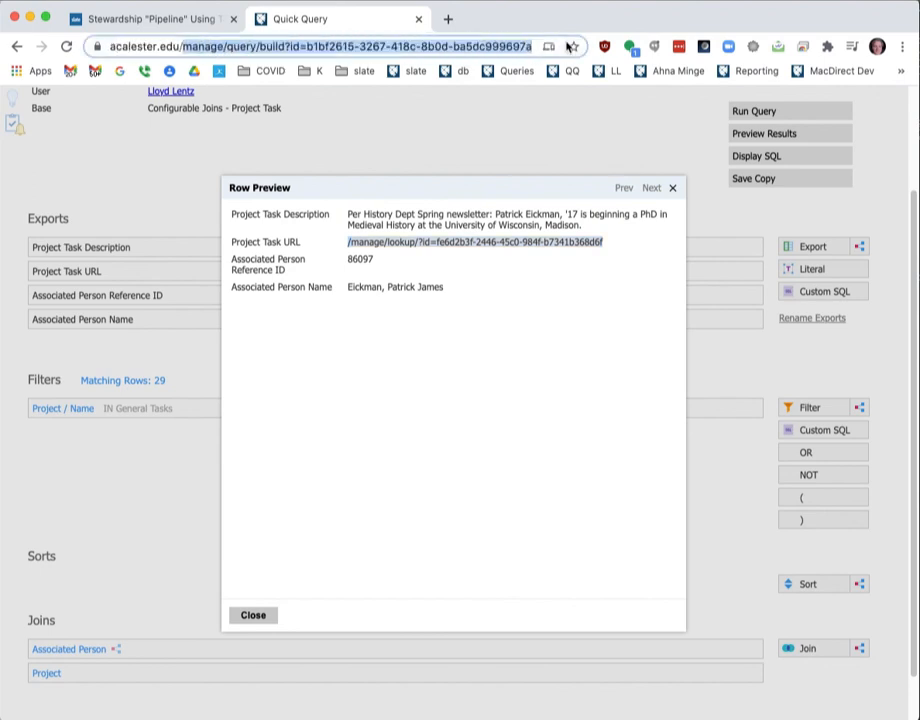
{"action": "key", "text": "super+v"}
{"action": "key", "text": "Return"}
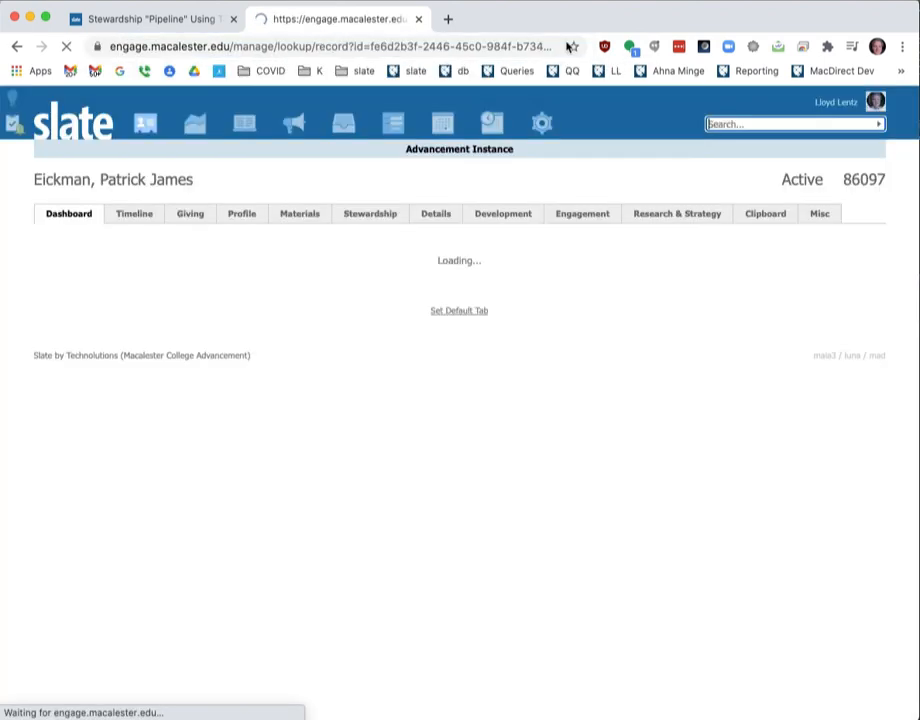